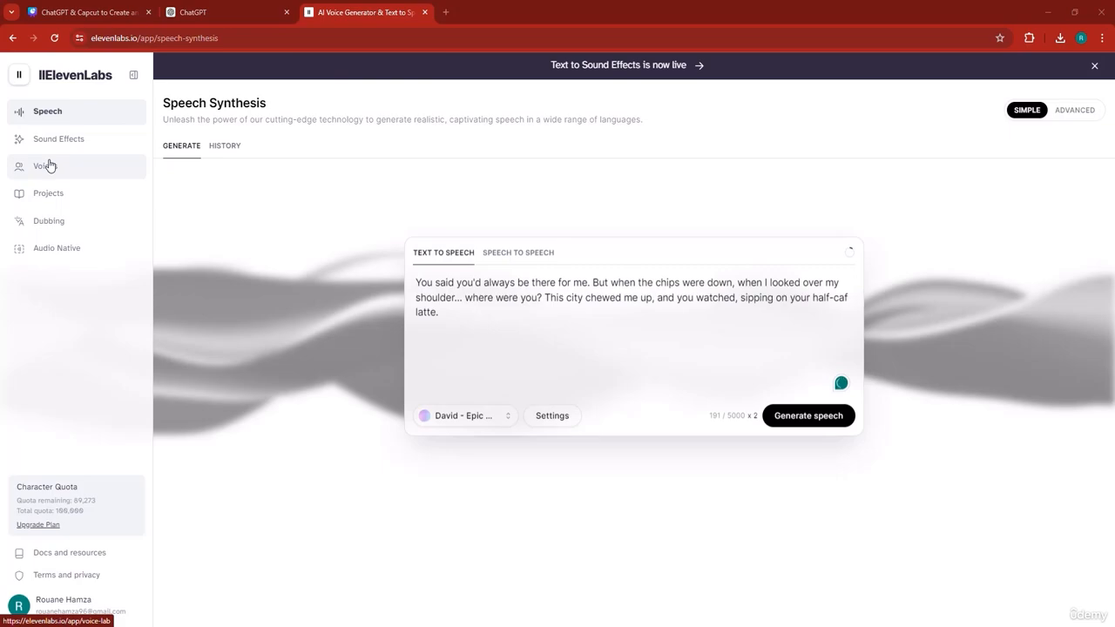
- Start a Voice Design voice in the voices area, with accent strength 147% and a British accent
left_click(48, 165)
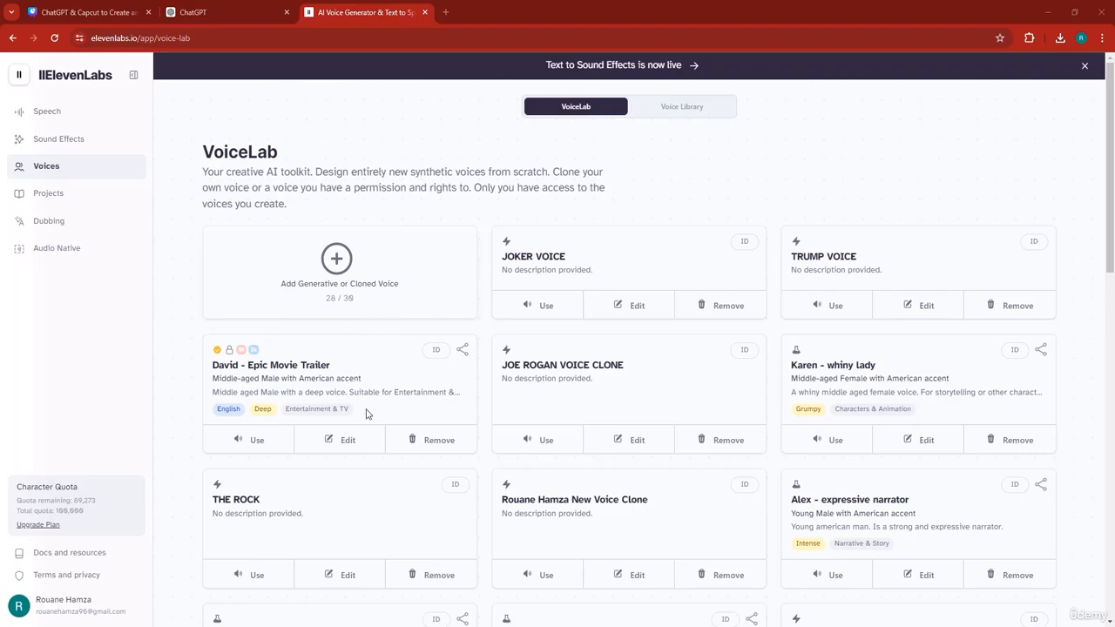
left_click(342, 266)
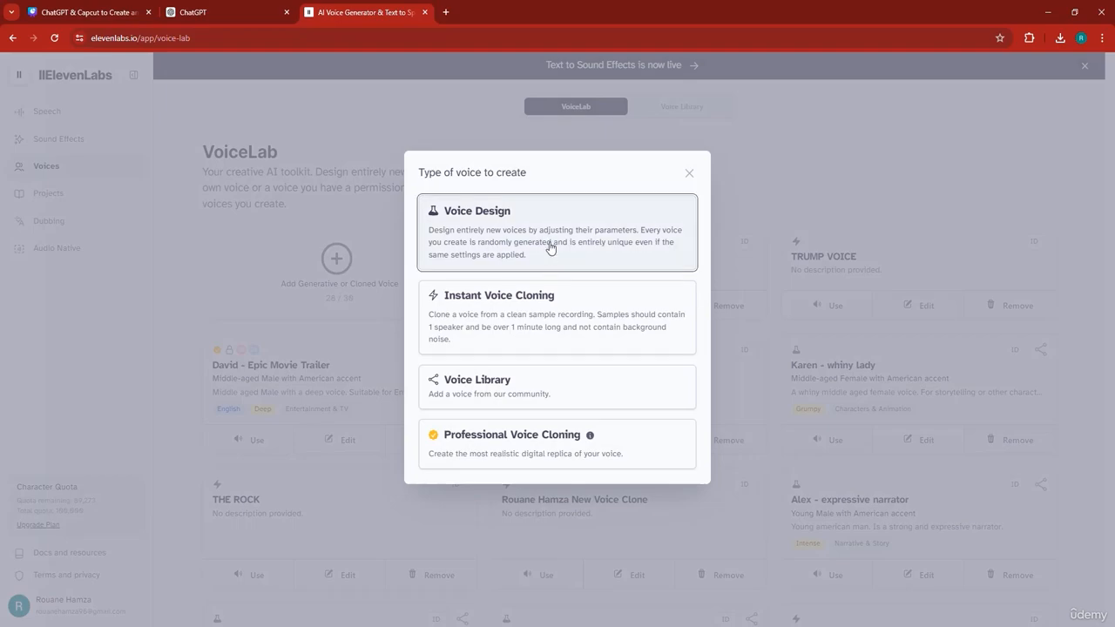
left_click(520, 269)
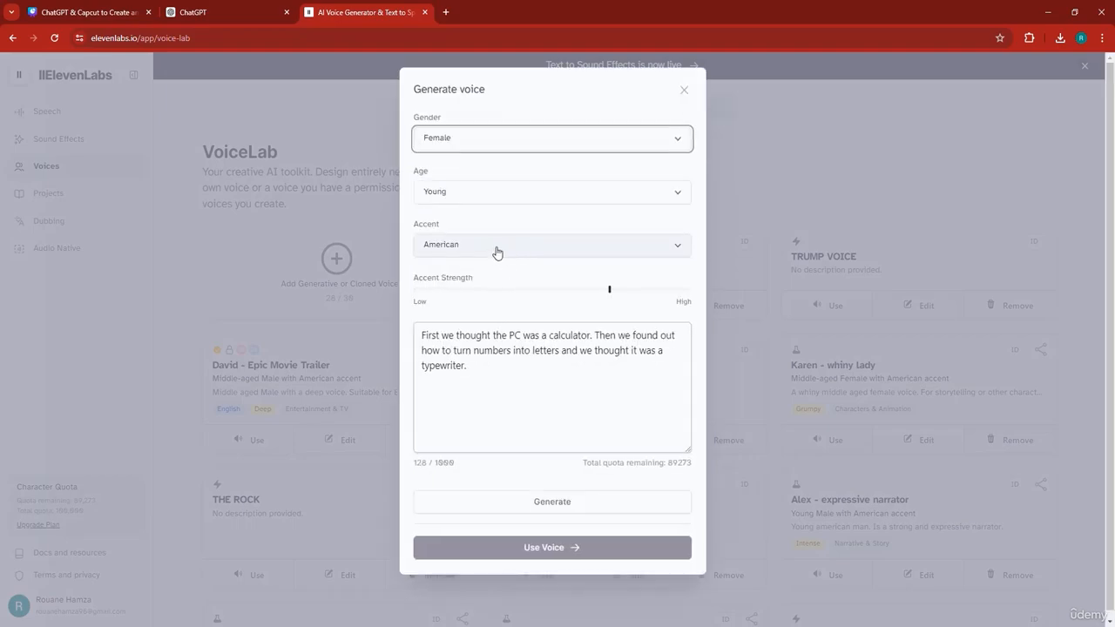
mouse_move(610, 290)
left_mouse_down()
mouse_move(587, 294)
mouse_move(604, 291)
left_mouse_up()
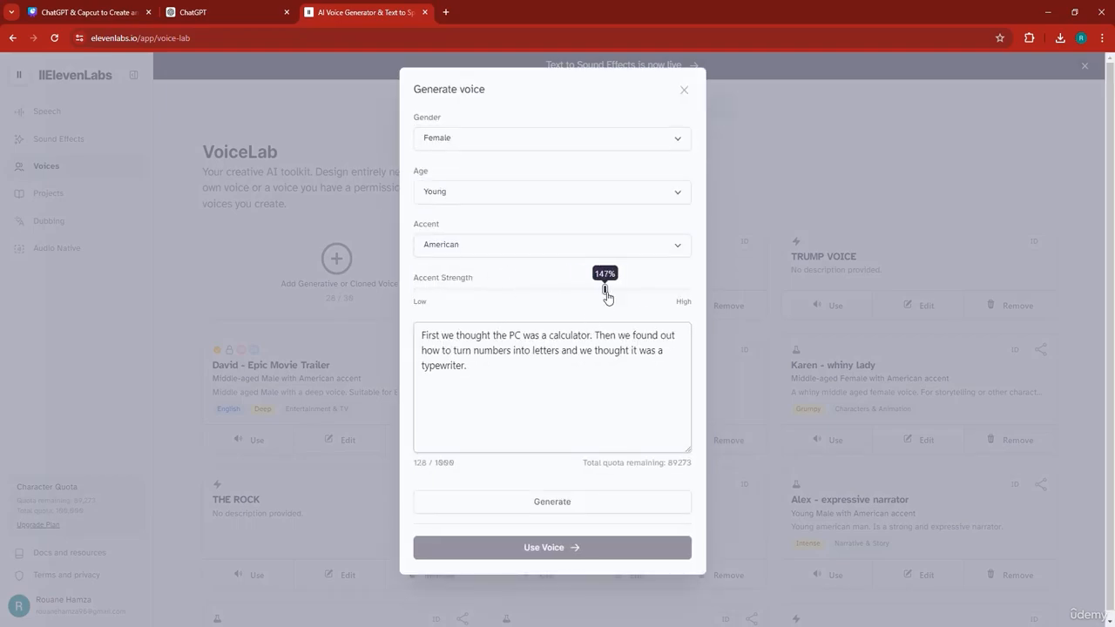
left_click(527, 256)
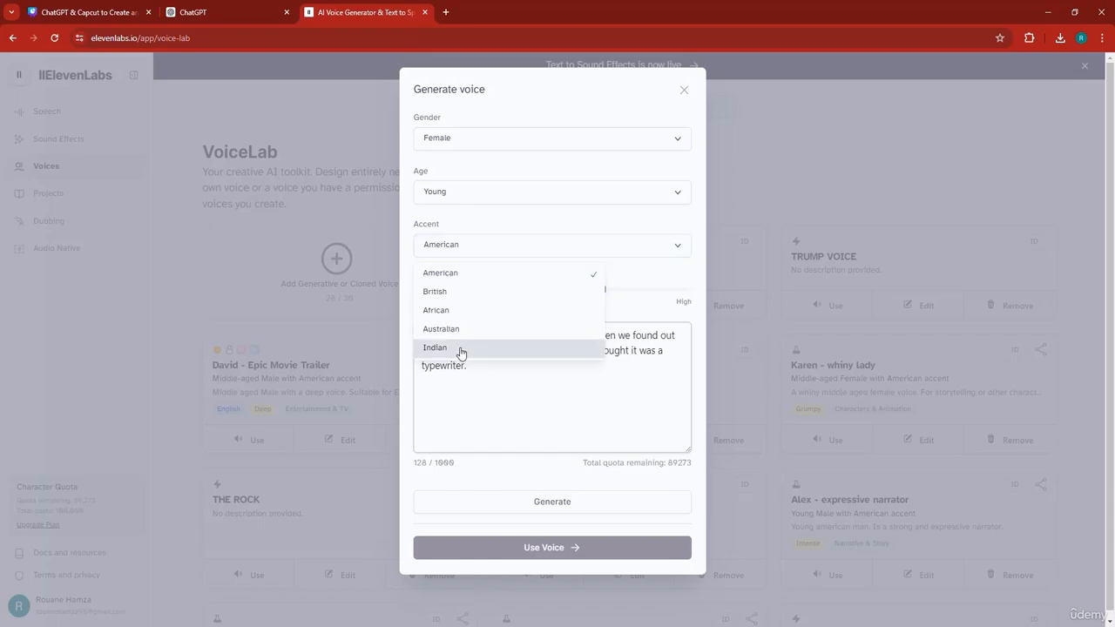
left_click(446, 292)
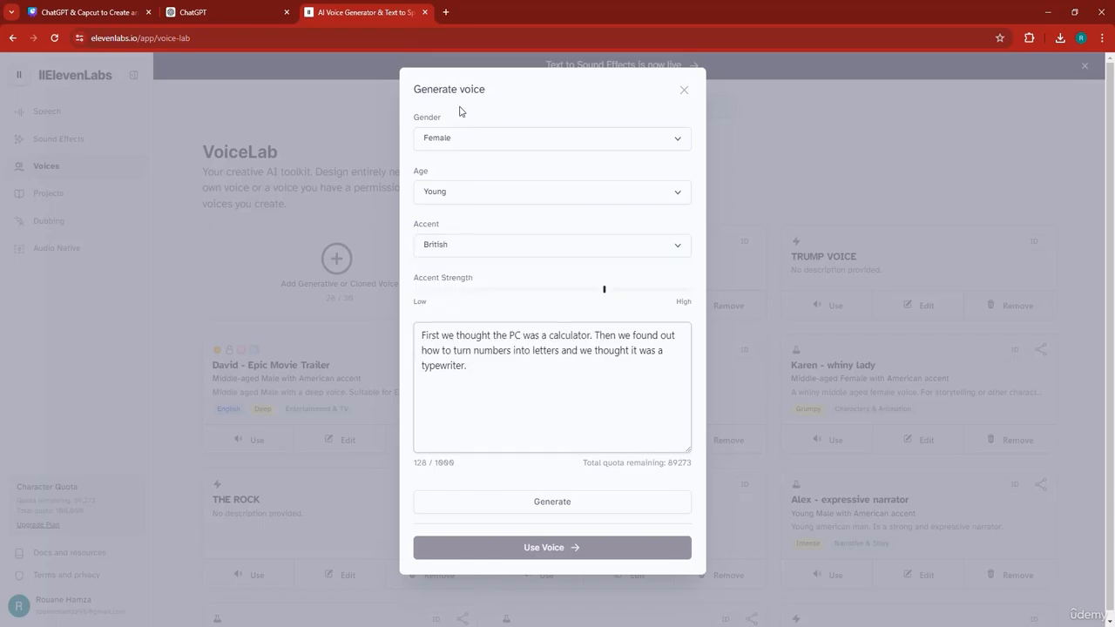
- Set the designed voice's gender to Male, generate a preview from the sample text, and close the voice generator
left_click(464, 143)
left_click(455, 173)
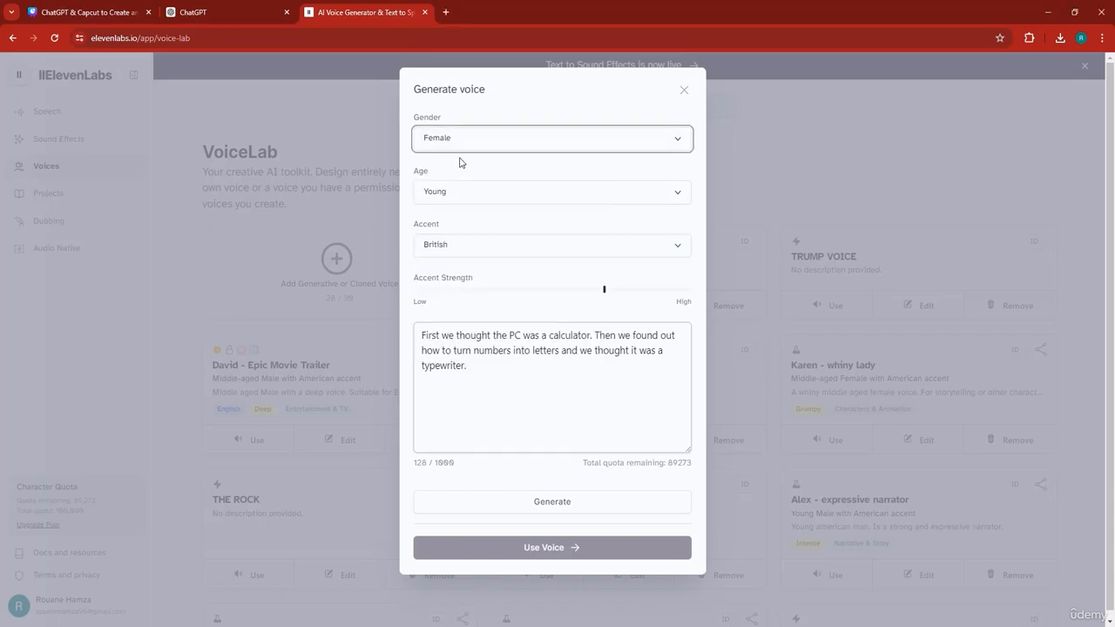
left_click(463, 143)
left_click(472, 186)
left_click(518, 373)
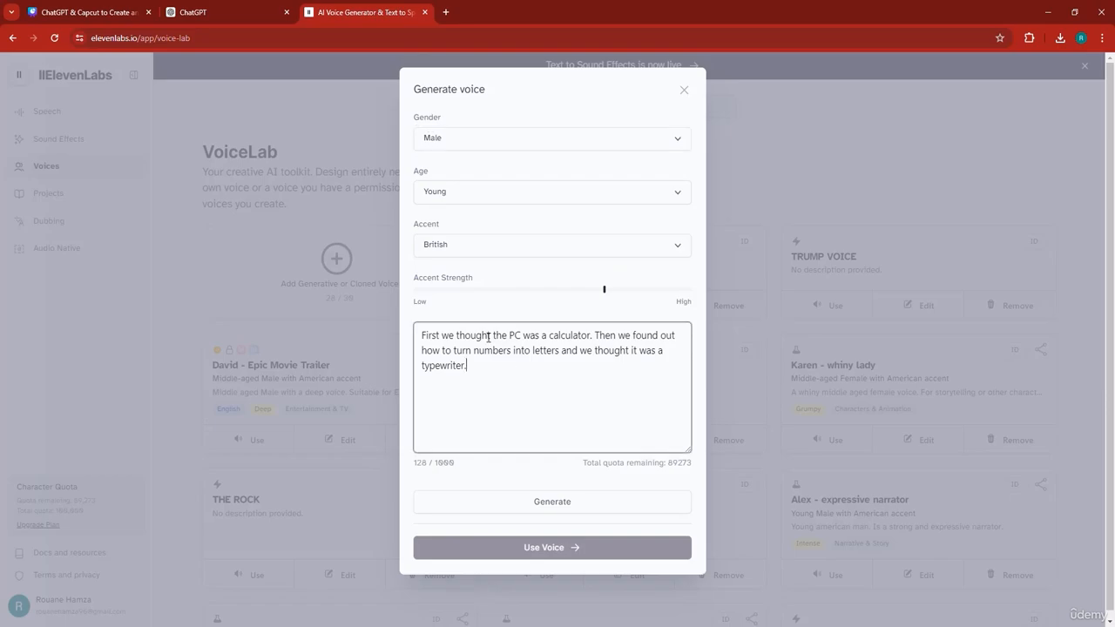
triple_click(488, 337)
left_click(558, 505)
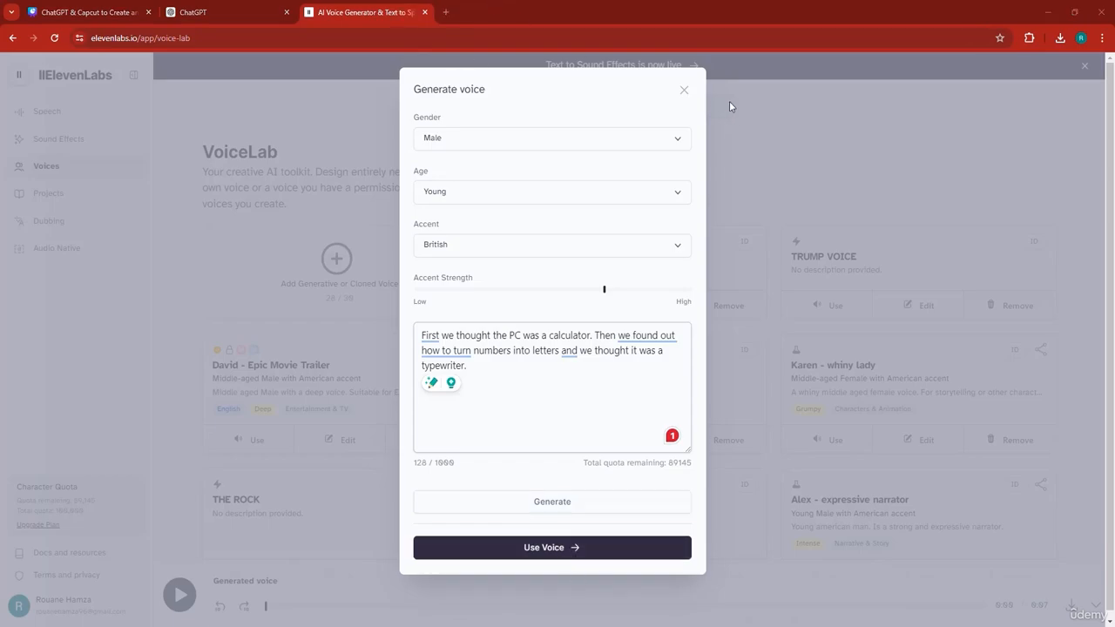
left_click(683, 91)
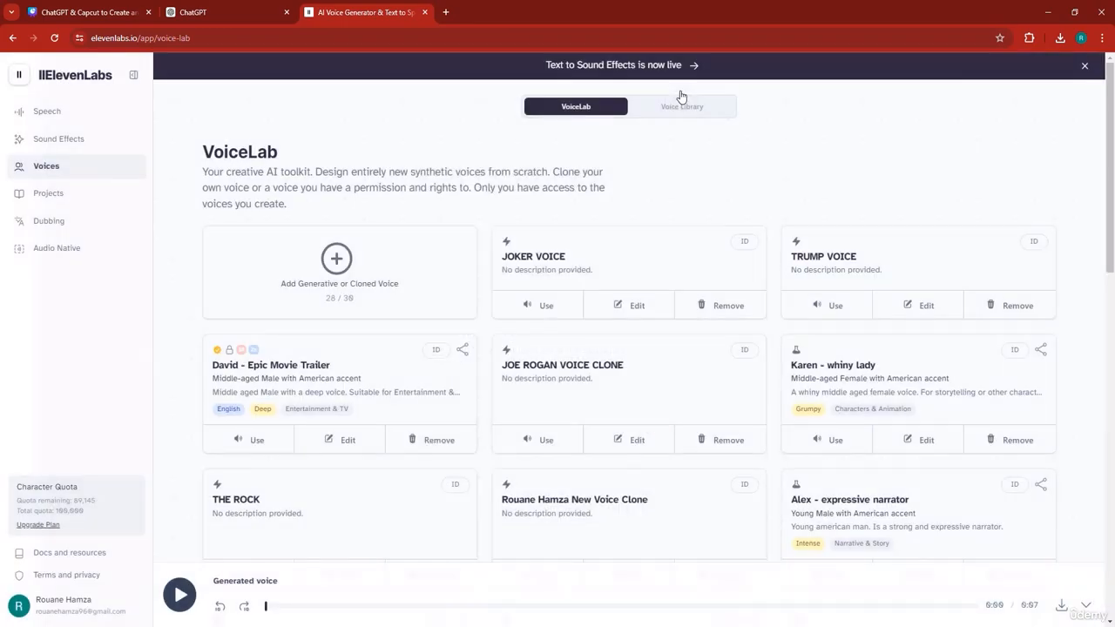
- Open the Instant Voice Cloning form, examine its name, sample upload, label, description and consent fields, and close it
left_click(326, 258)
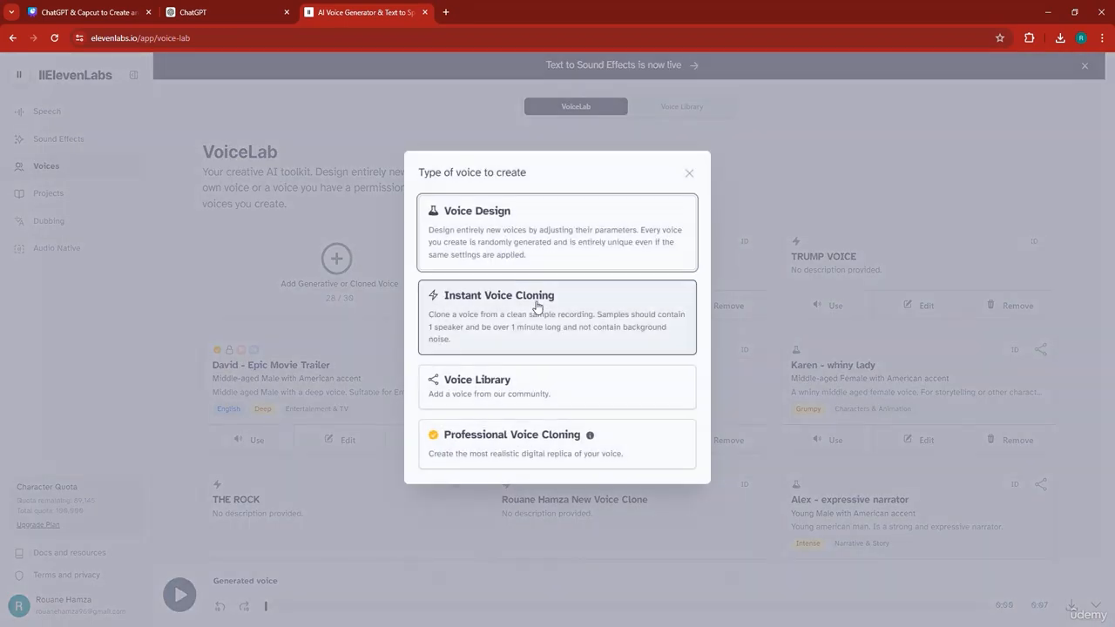
left_click(473, 326)
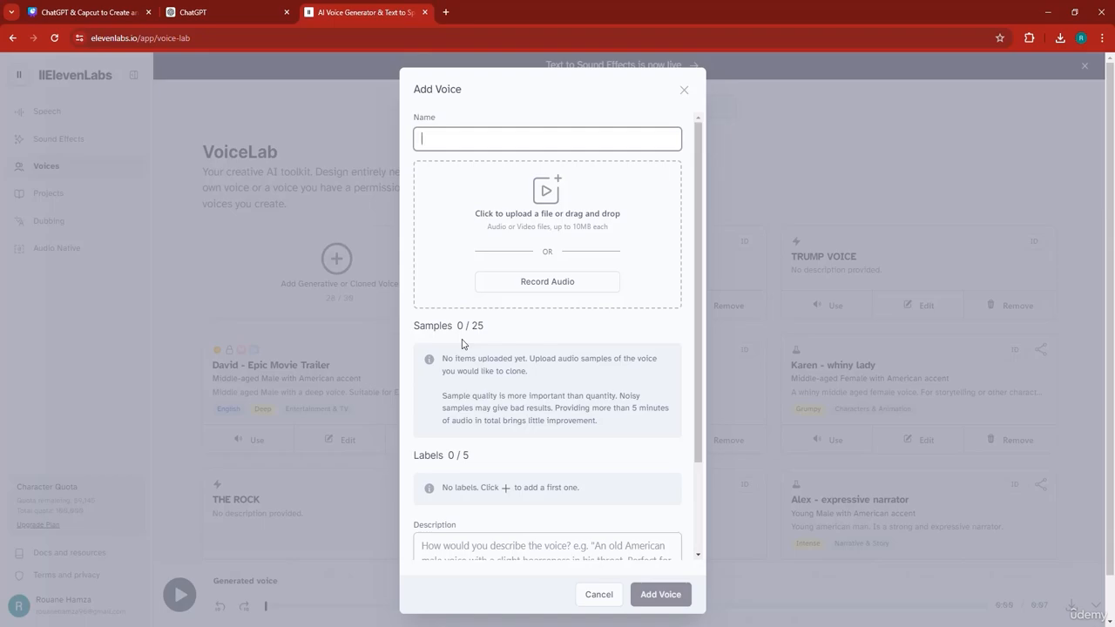
scroll(461, 344, "down", 1)
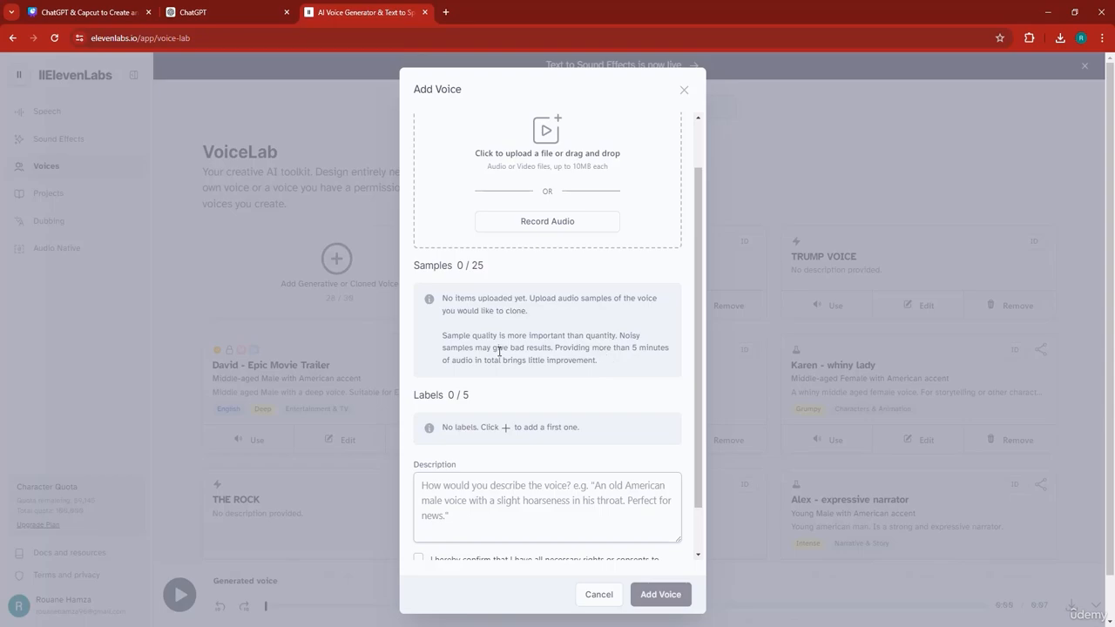
scroll(565, 292, "up", 2)
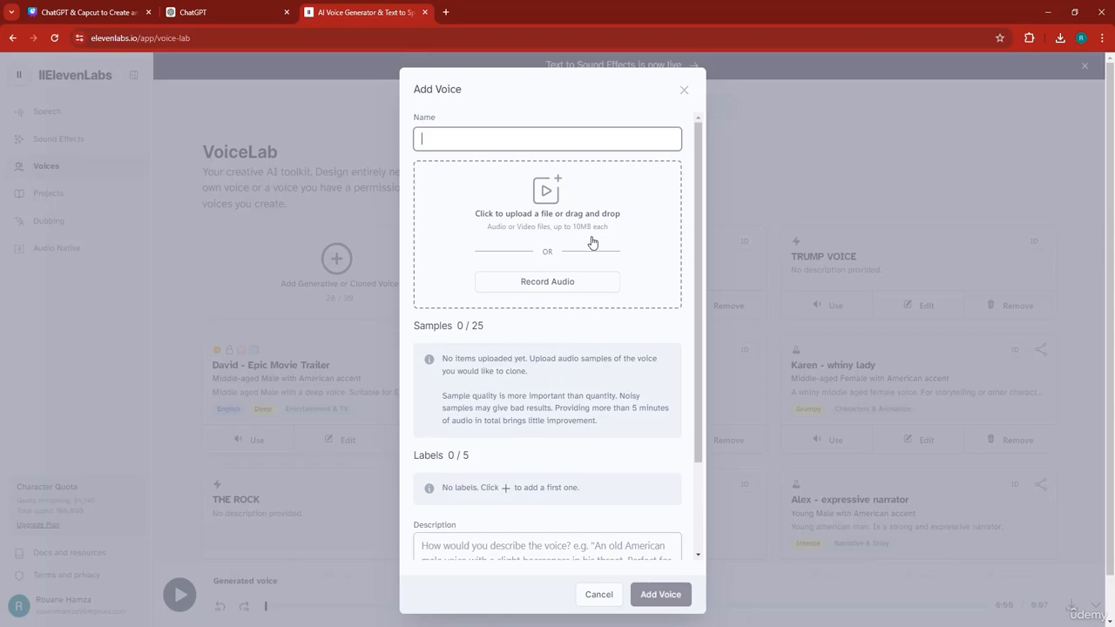
scroll(592, 242, "down", 2)
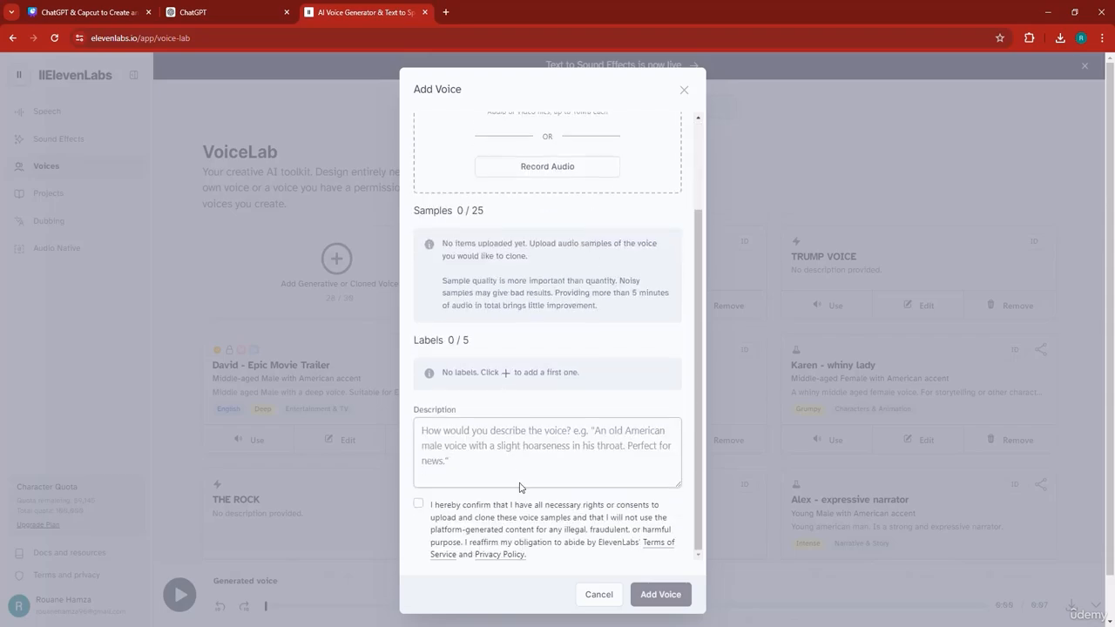
scroll(526, 463, "up", 2)
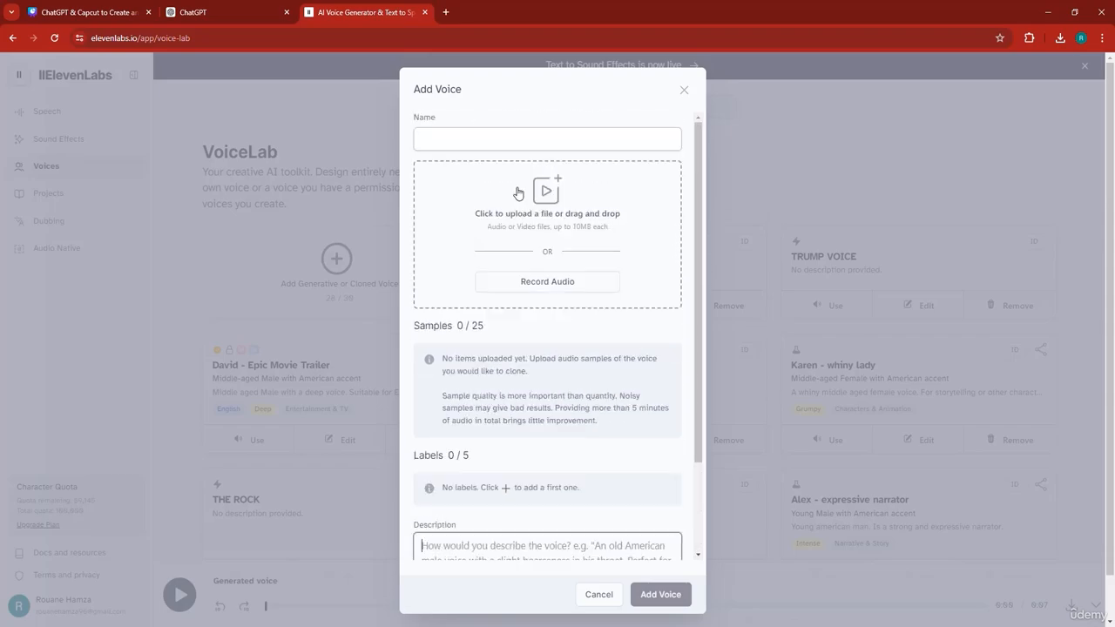
left_click(496, 146)
left_click(688, 91)
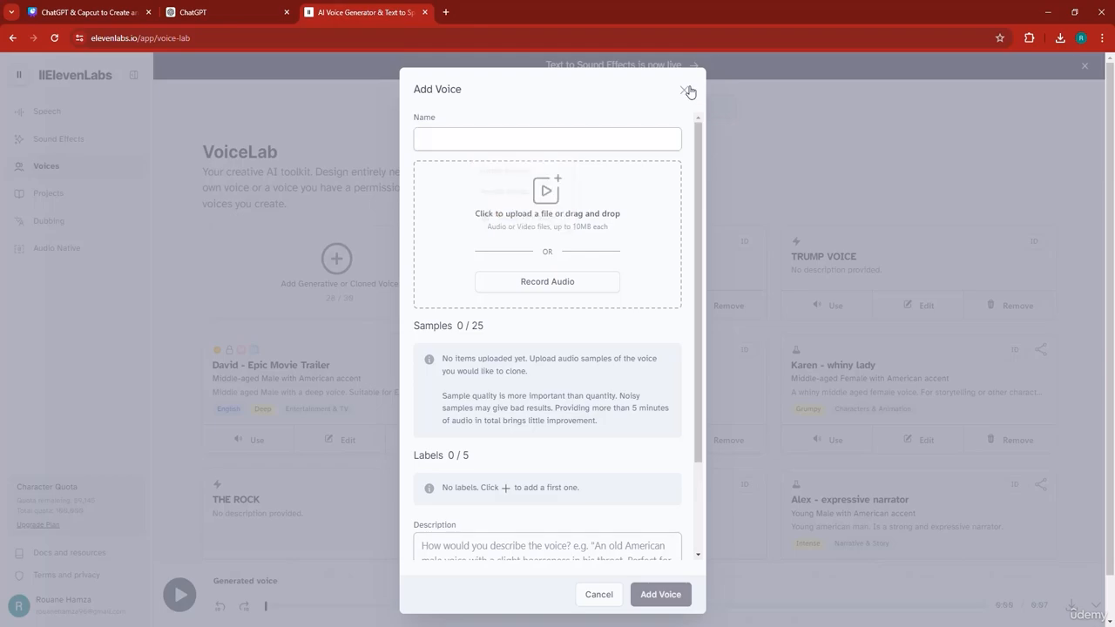
left_click(687, 91)
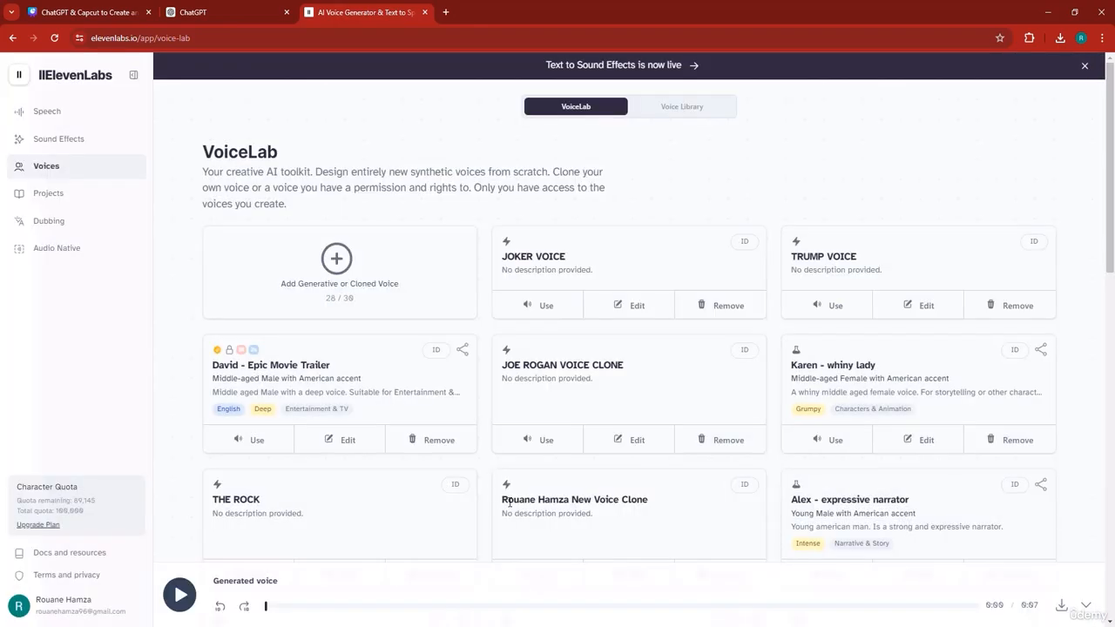
- Start Professional Voice Cloning, confirming the rights and consent statement, and examine the voice creation form
left_click(388, 319)
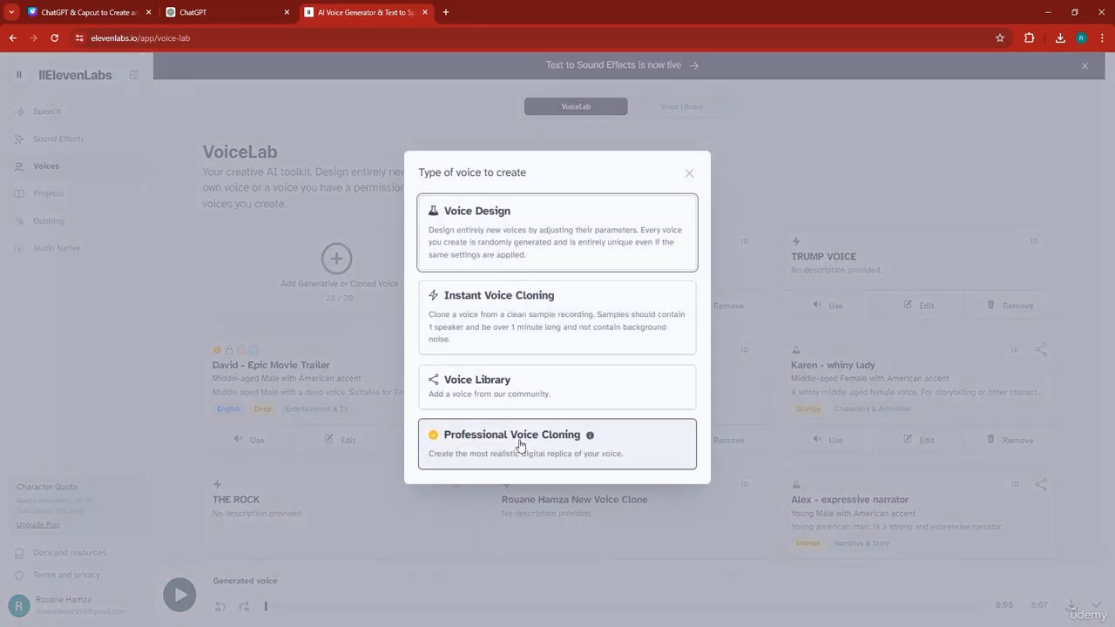
left_click(519, 445)
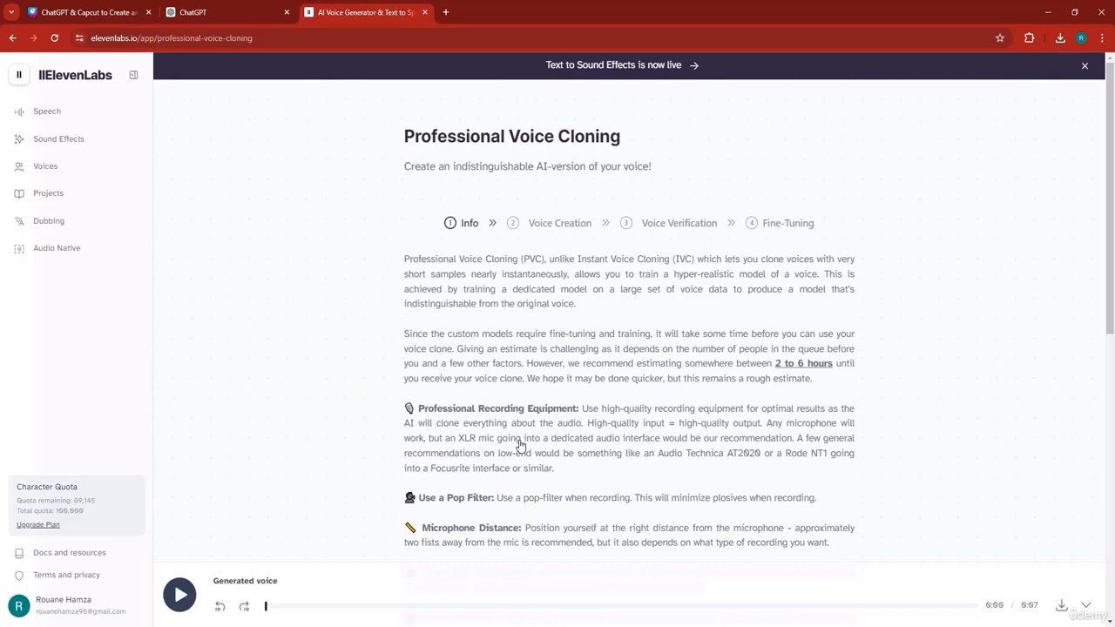
scroll(500, 376, "down", 7)
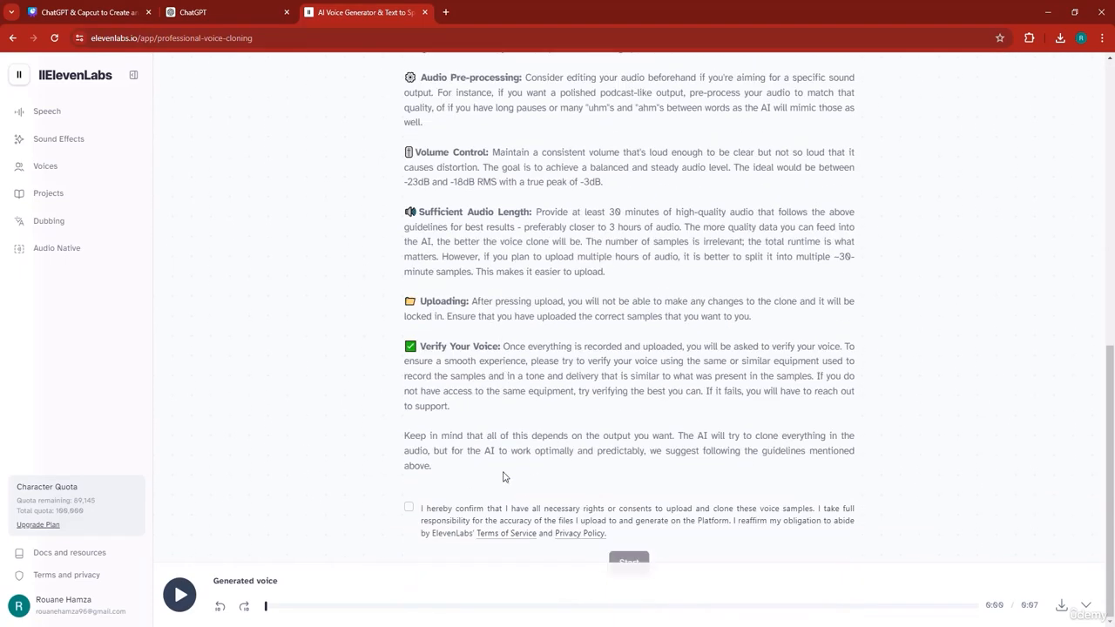
left_click(408, 507)
left_click(628, 561)
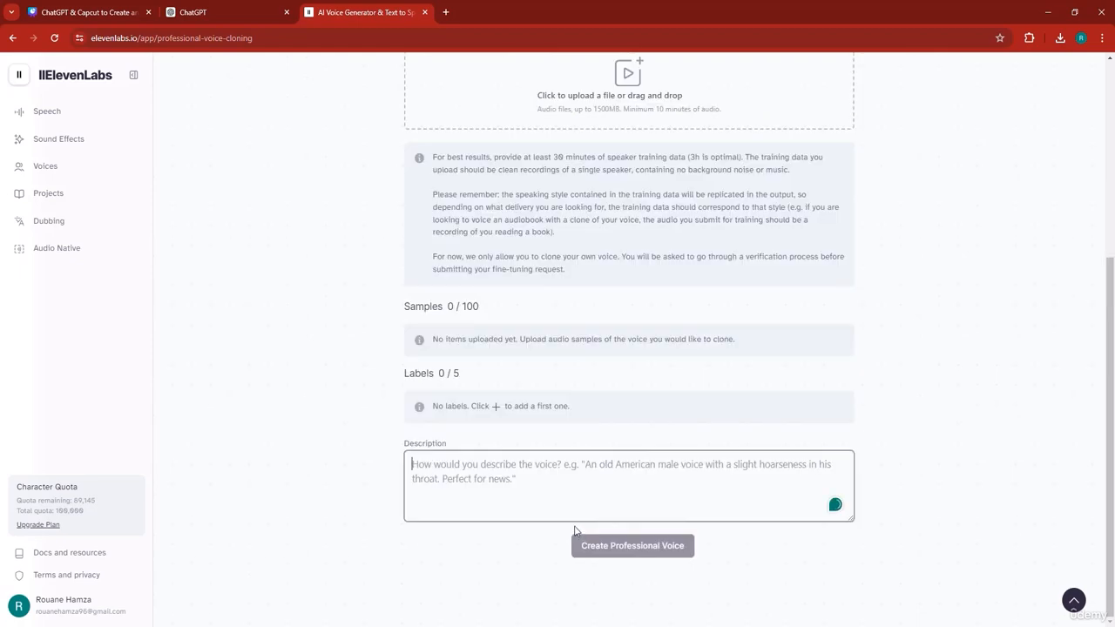
scroll(575, 530, "up", 3)
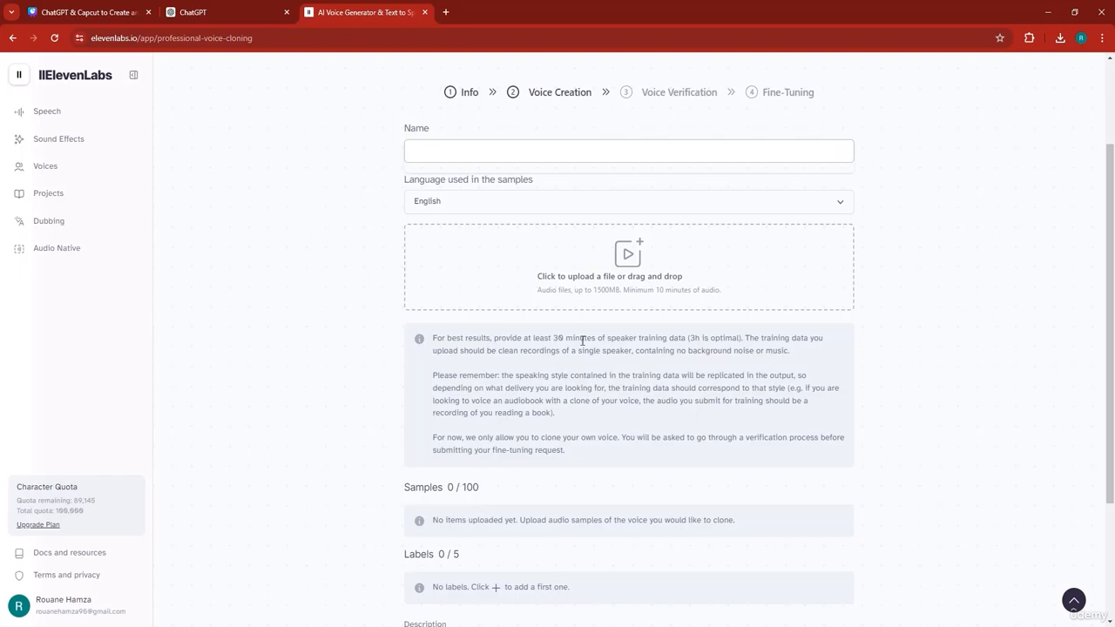
scroll(584, 339, "down", 3)
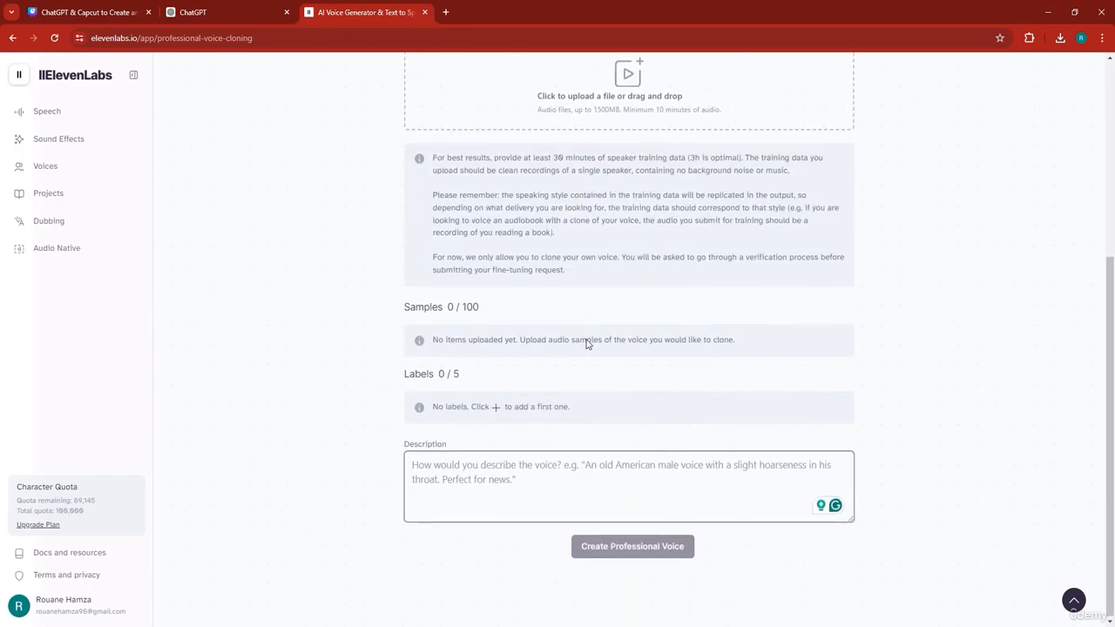
scroll(562, 340, "up", 5)
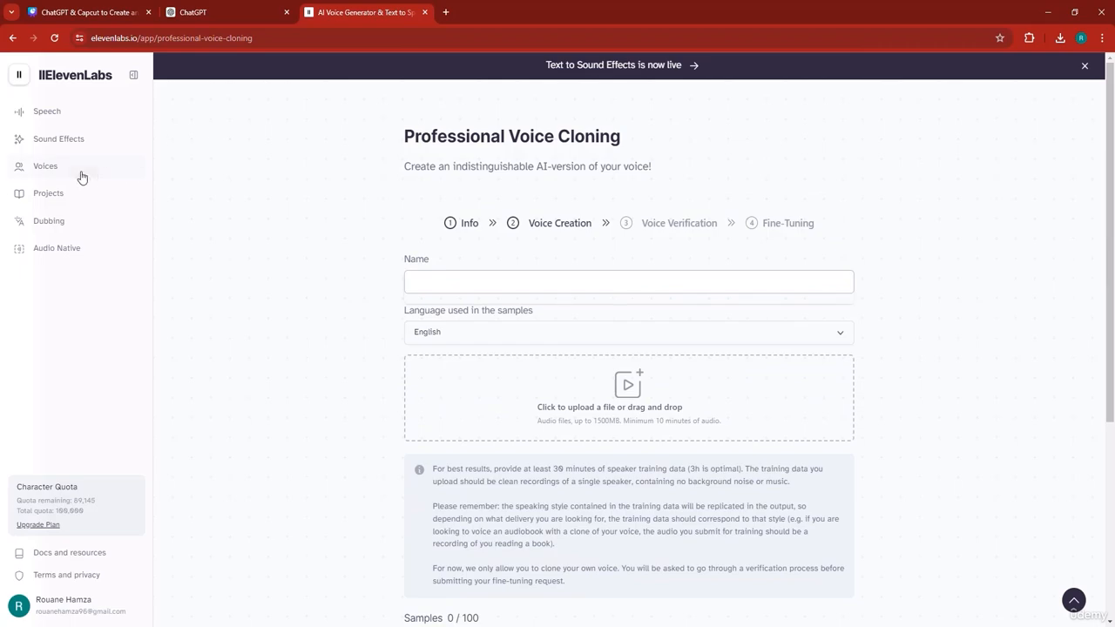
- Open Dubbing and examine the YouTube, TikTok and file upload source options for a dubbing project
left_click(78, 226)
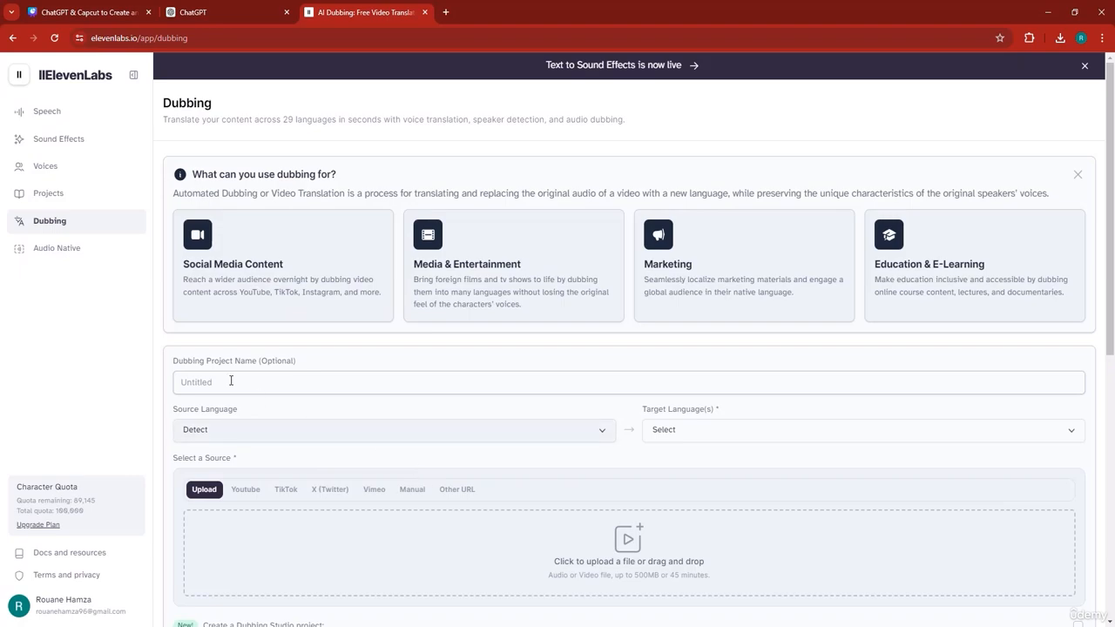
scroll(369, 371, "down", 3)
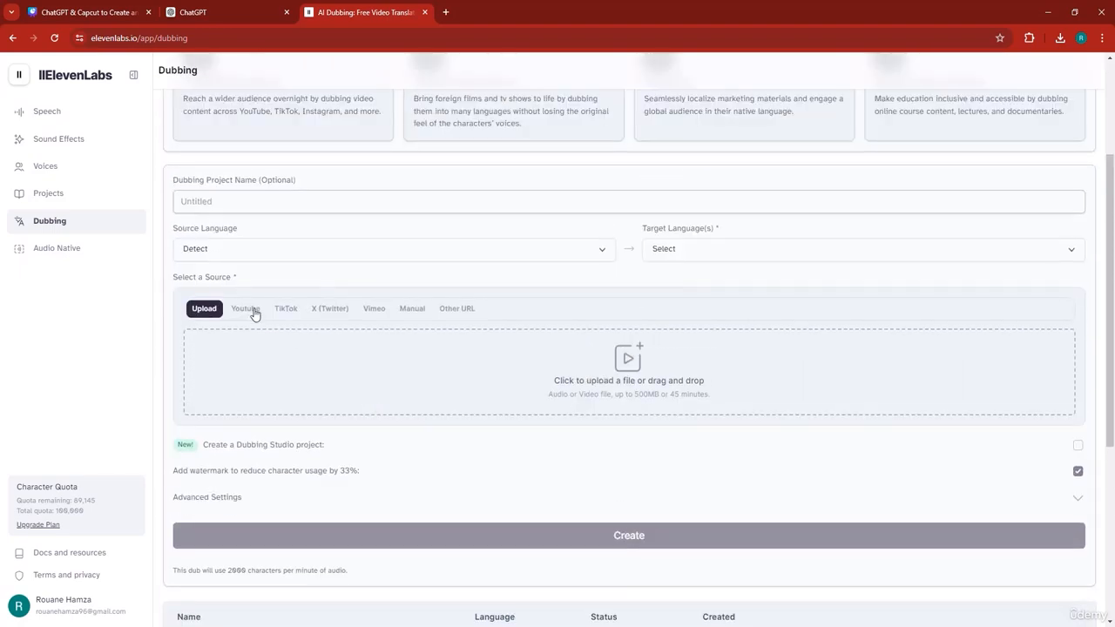
left_click(251, 311)
left_click(284, 313)
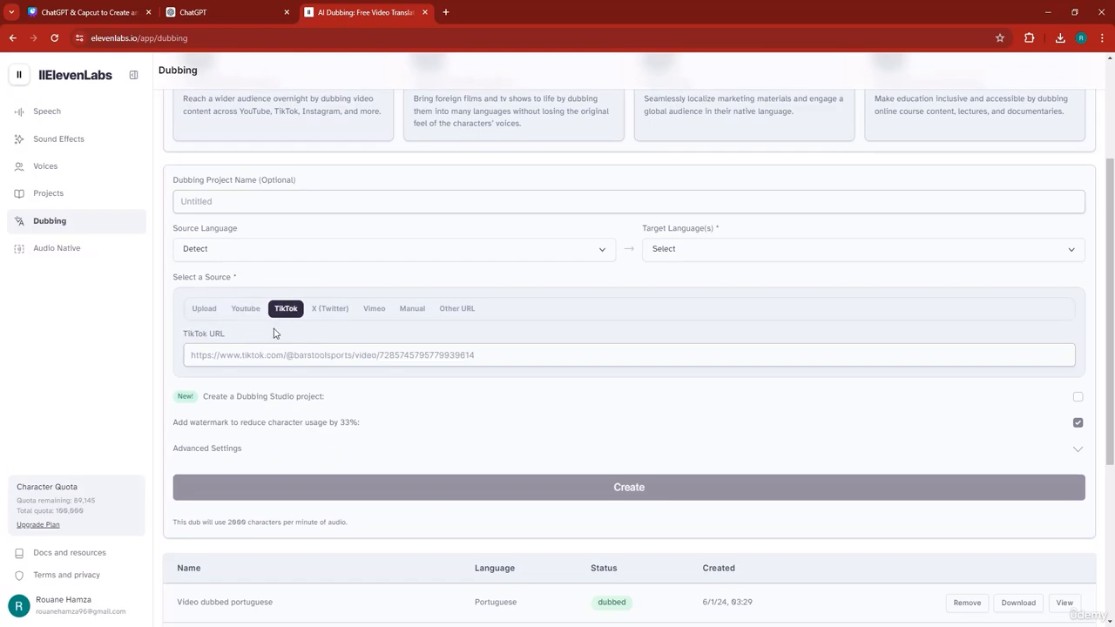
left_click(202, 308)
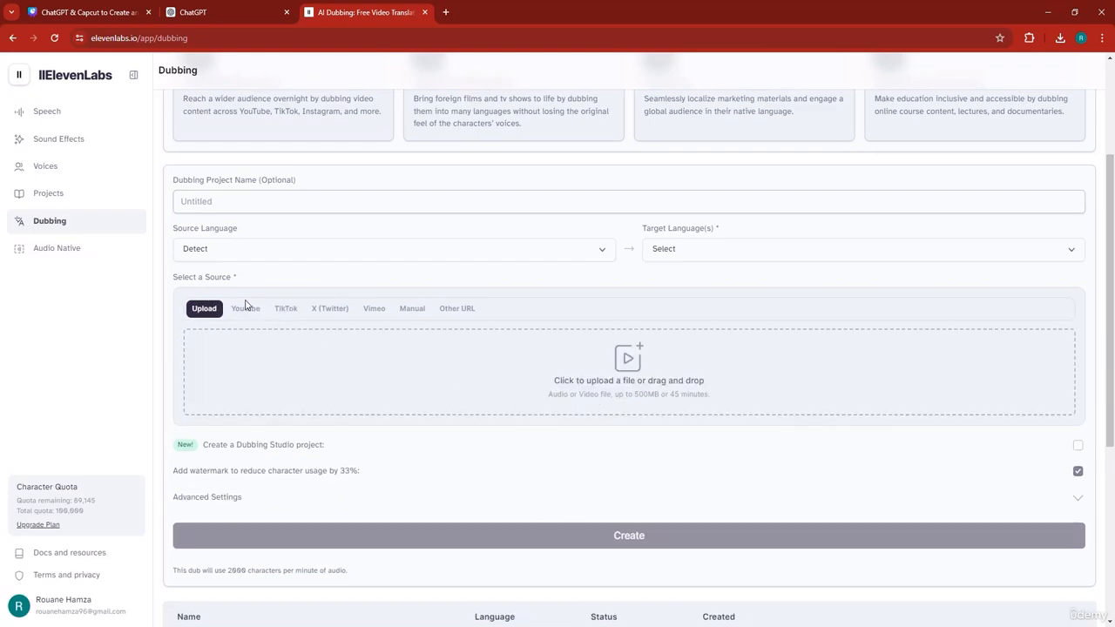
- Examine the source and target language choices for dubbing and the list of existing dubbing projects
left_click(314, 250)
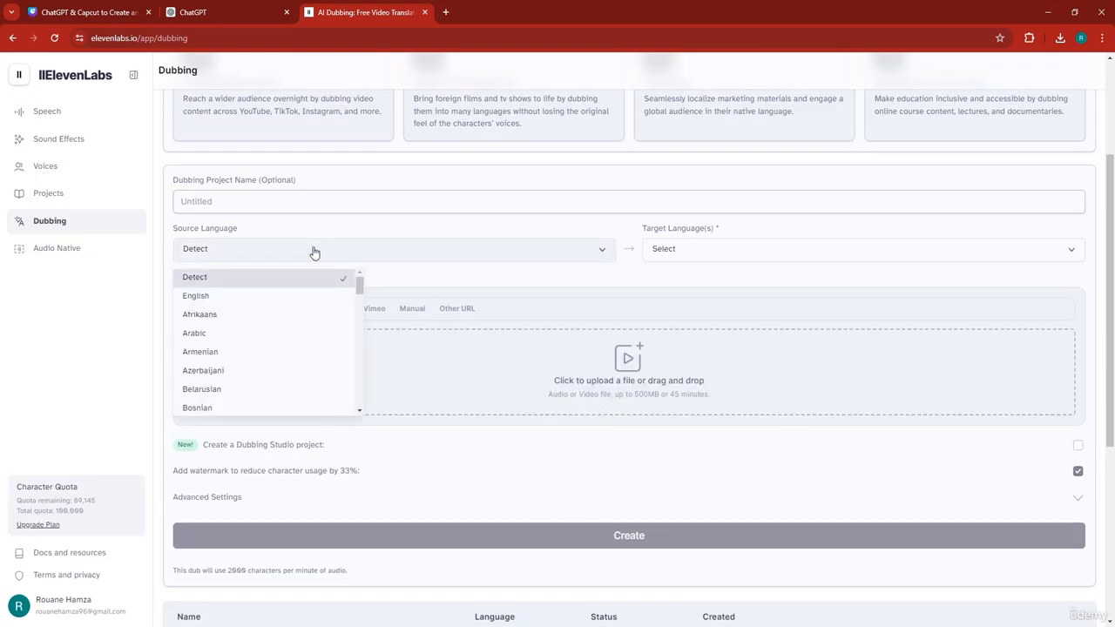
left_click(740, 254)
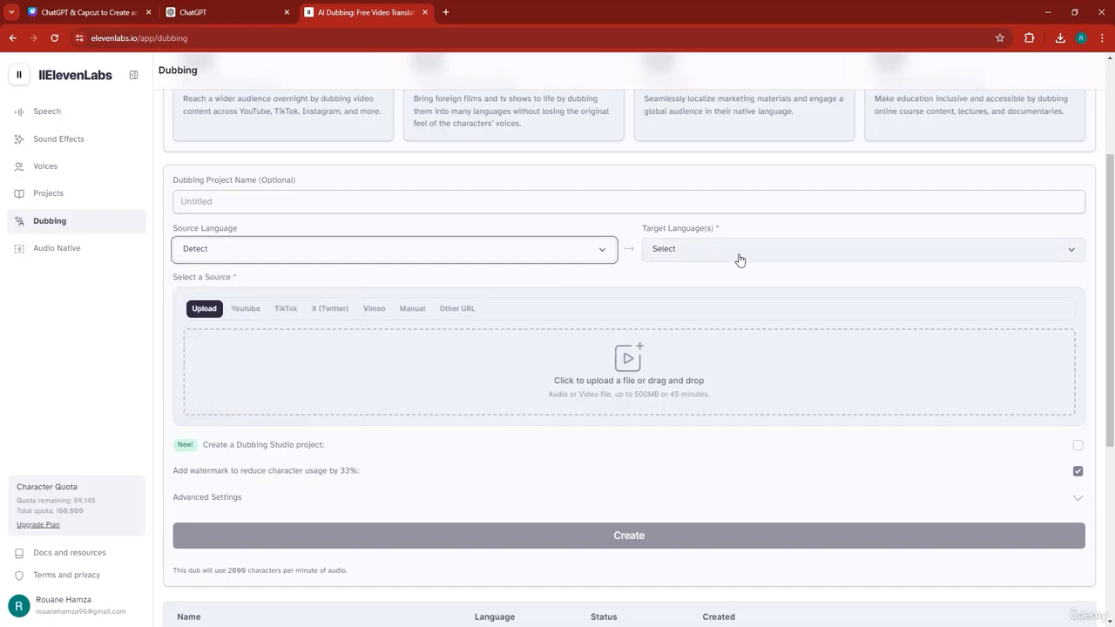
left_click(740, 255)
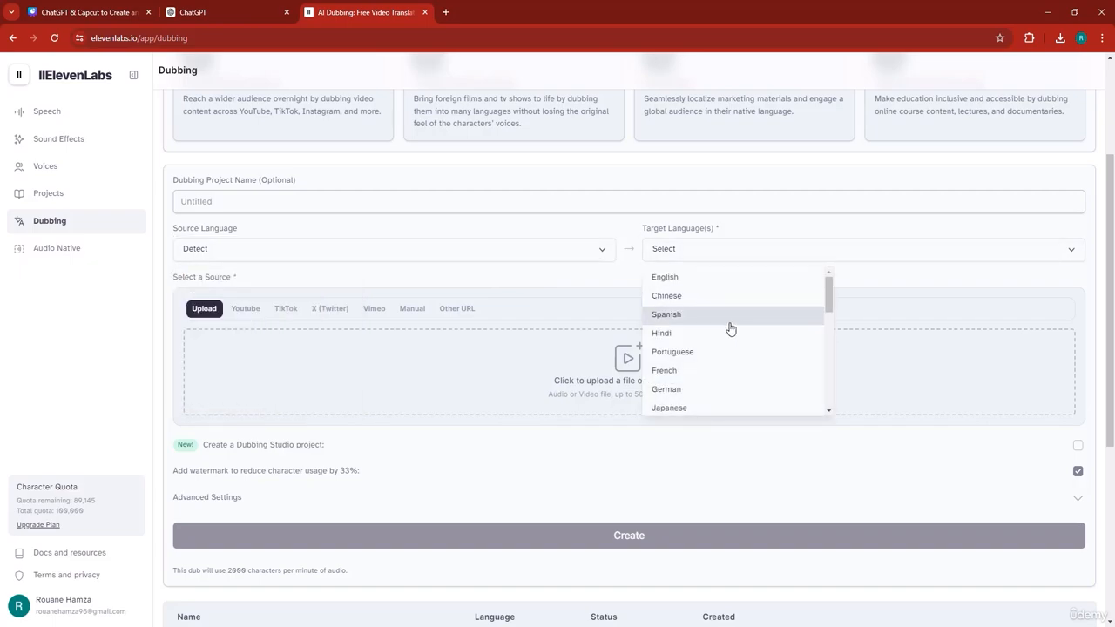
left_click(218, 198)
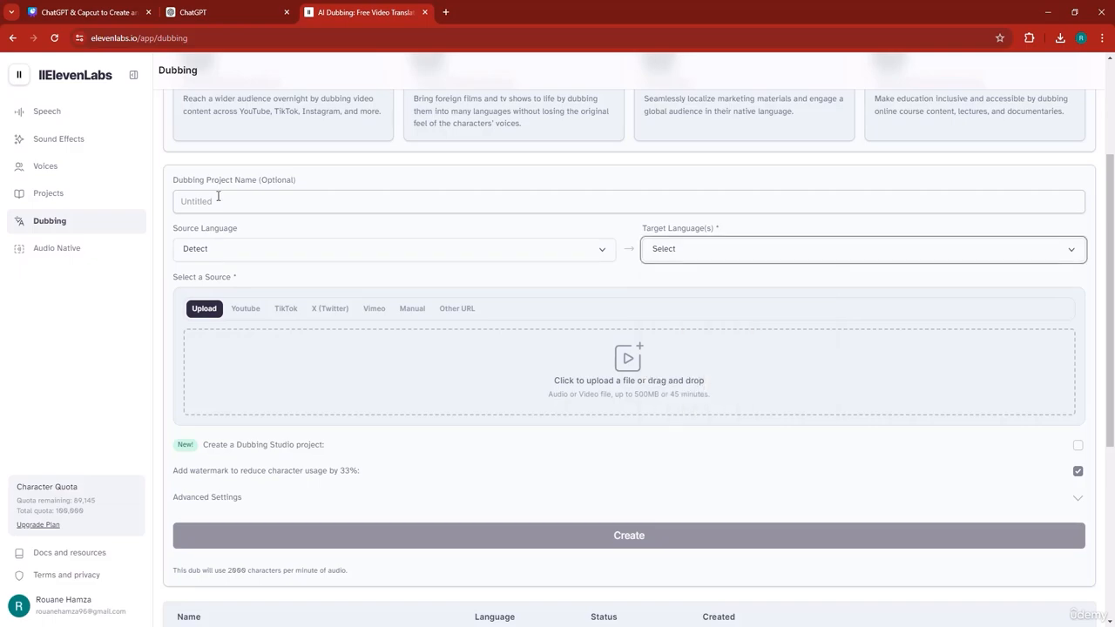
scroll(235, 293, "down", 4)
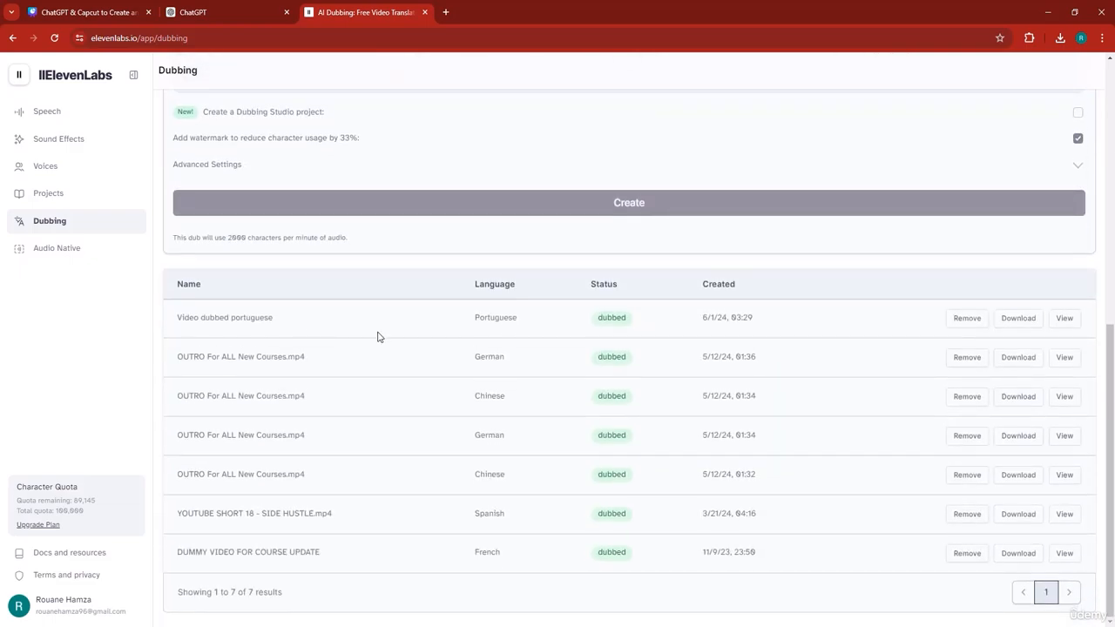
scroll(417, 476, "up", 4)
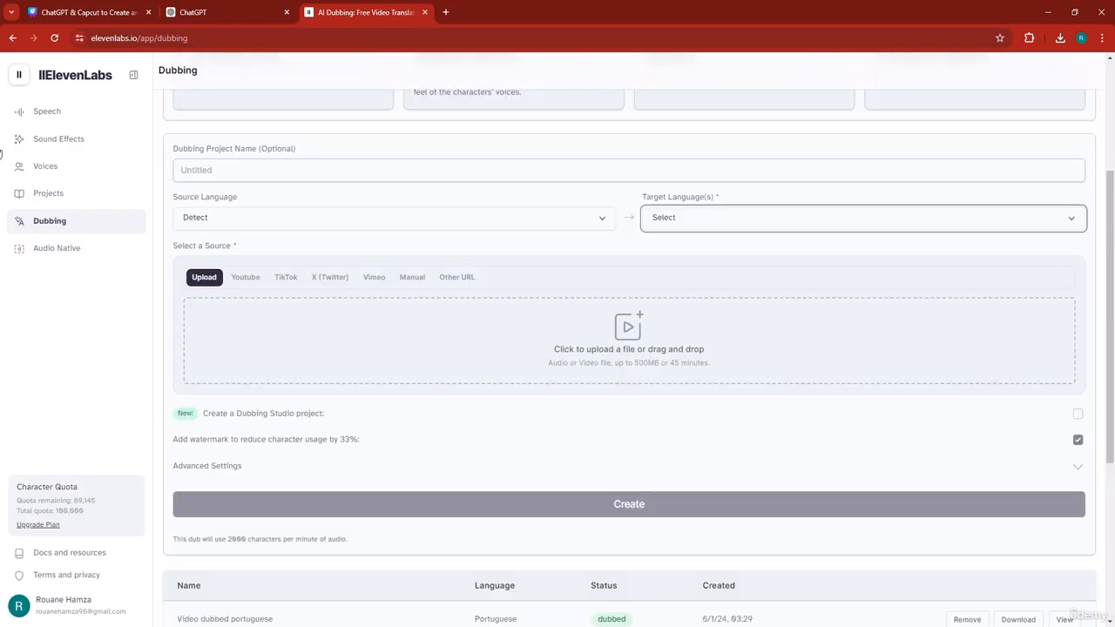
- Open the Voice Library from Voices and browse the weekly picks and community voices, including further entries down the list
left_click(61, 177)
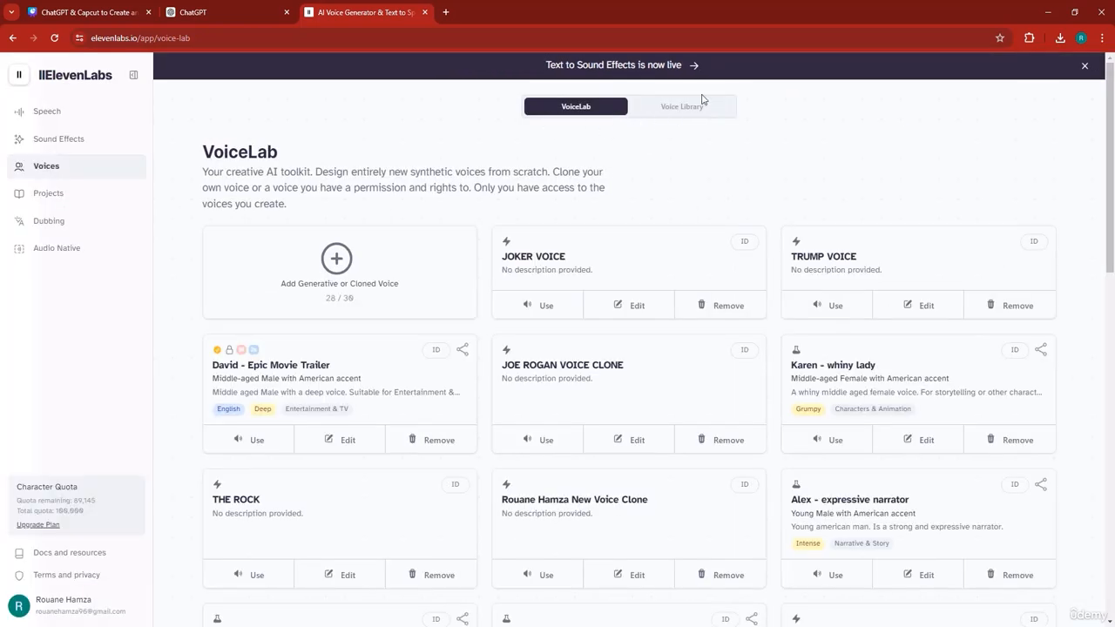
left_click(681, 107)
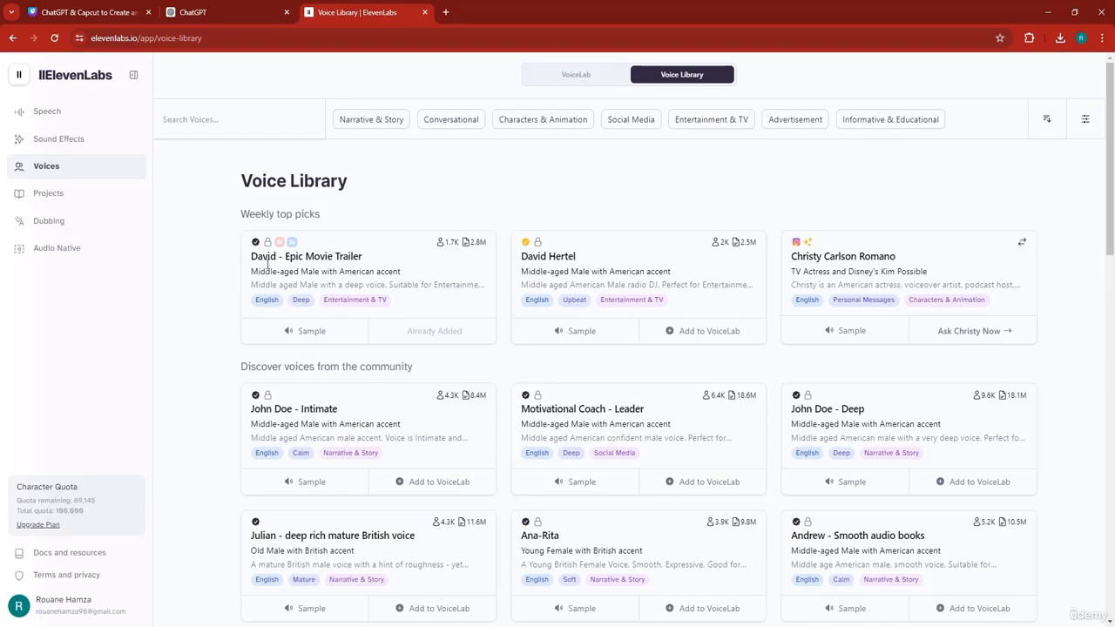
scroll(775, 425, "down", 4)
scroll(776, 424, "up", 4)
mouse_move(451, 248)
scroll(592, 342, "down", 10)
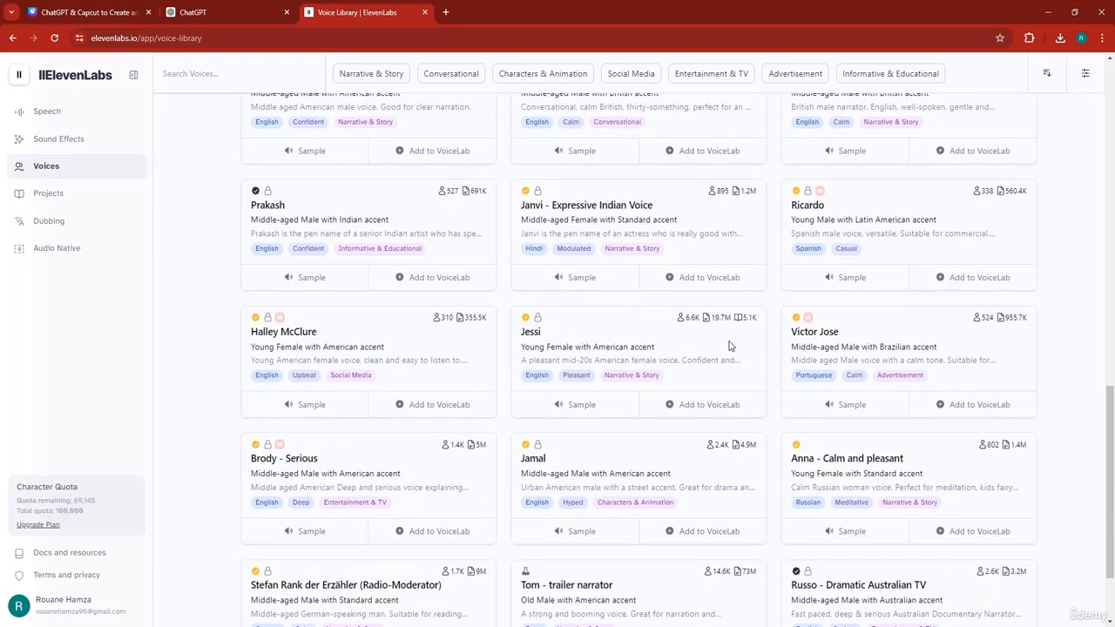
mouse_move(697, 318)
scroll(687, 321, "down", 1)
scroll(687, 321, "down", 1)
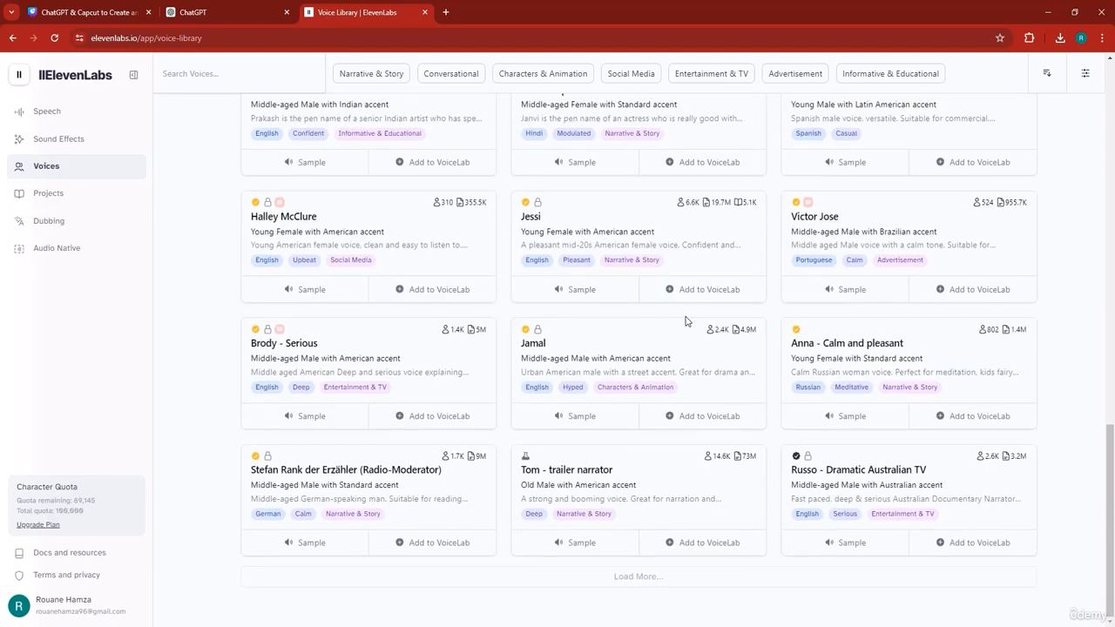
scroll(685, 321, "down", 2)
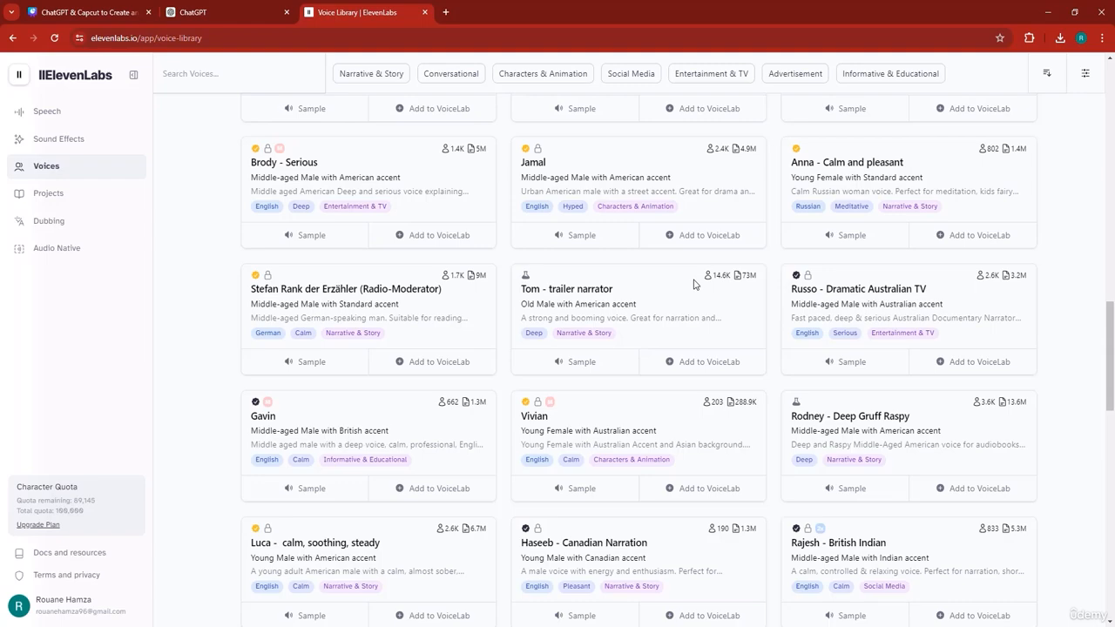
- Play the sample of the "Tom - trailer narrator" voice and add it to VoiceLab under its existing name
left_click(567, 365)
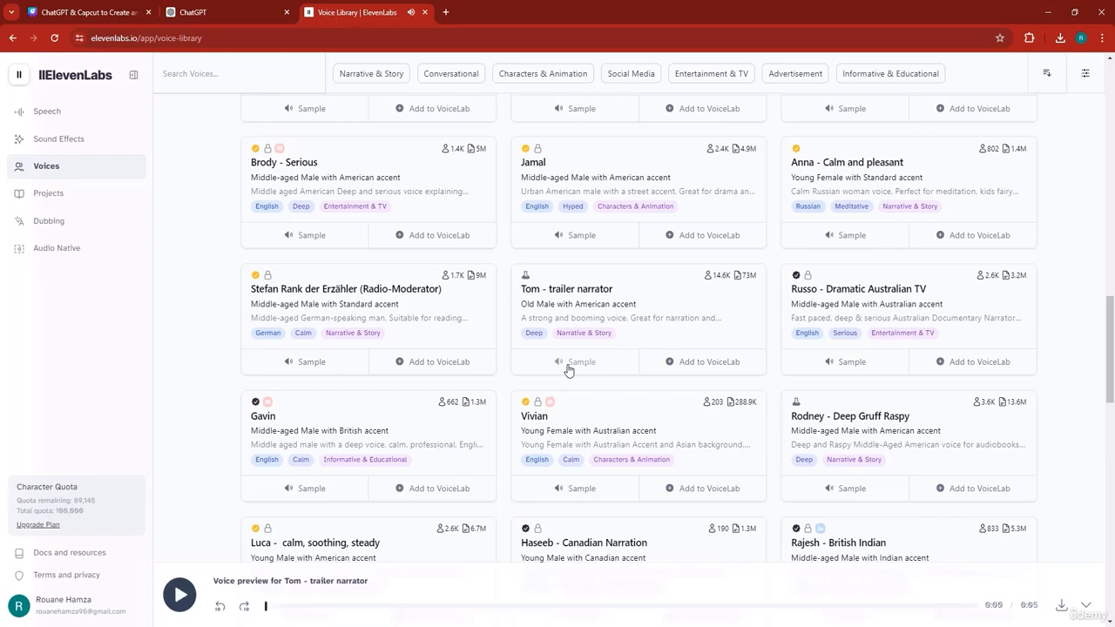
left_click(707, 360)
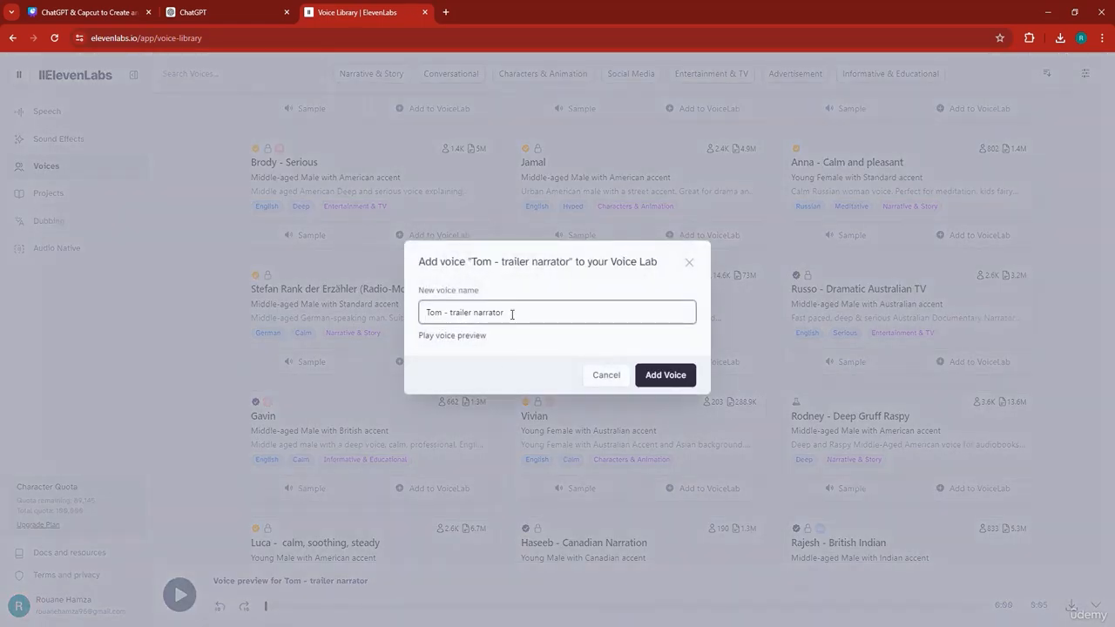
triple_click(449, 313)
left_click(642, 381)
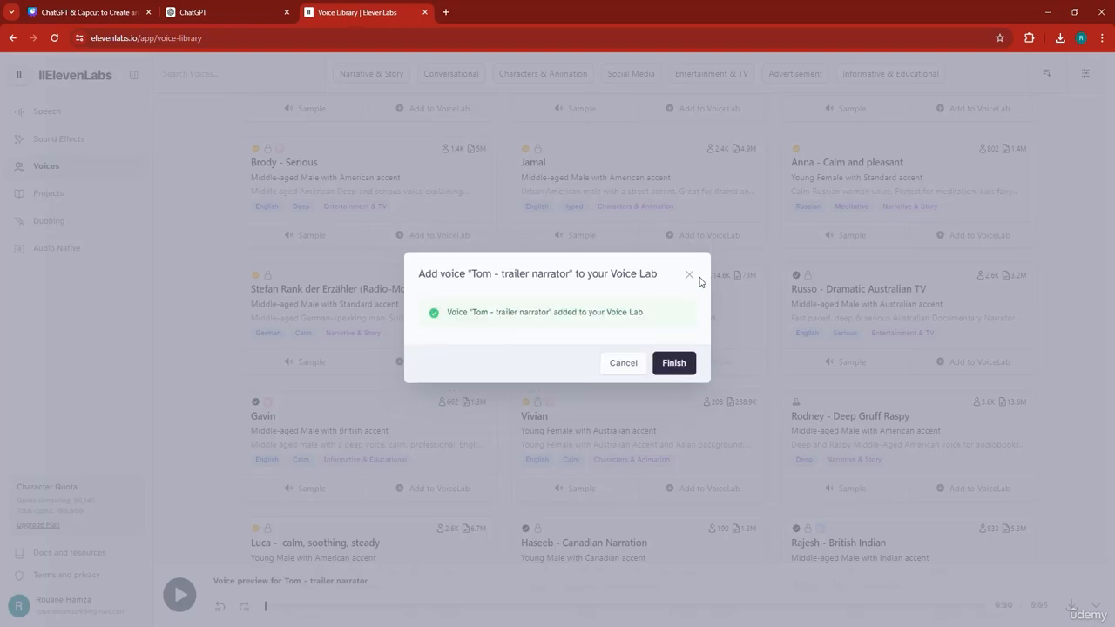
left_click(722, 334)
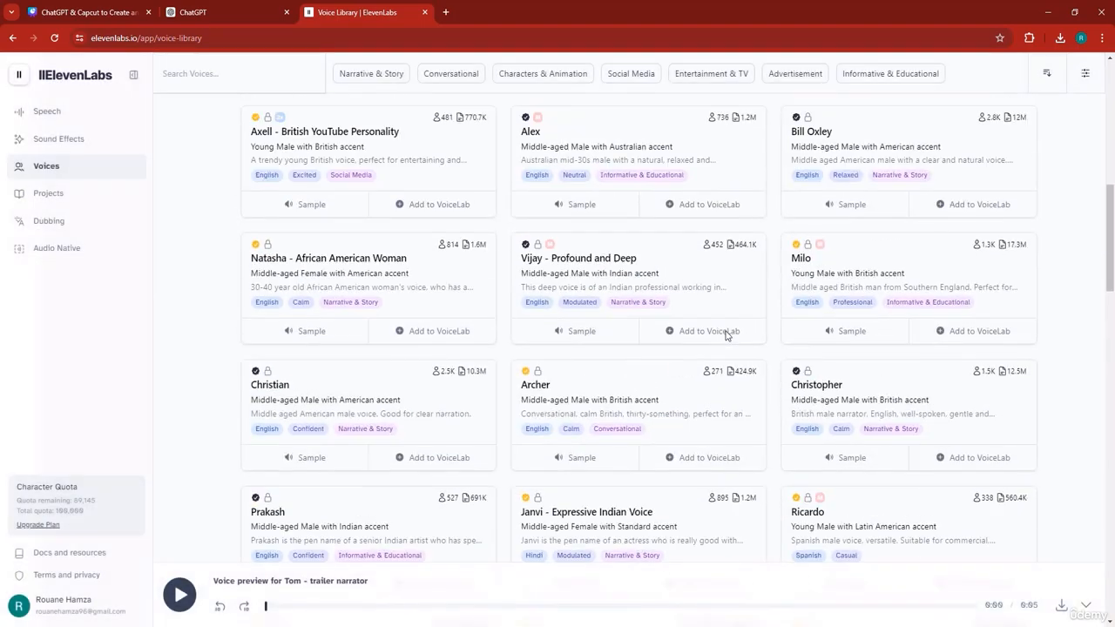
- Play the Victor Jose sample among the Advertisement voices, and clear the category filter
scroll(726, 336, "up", 10)
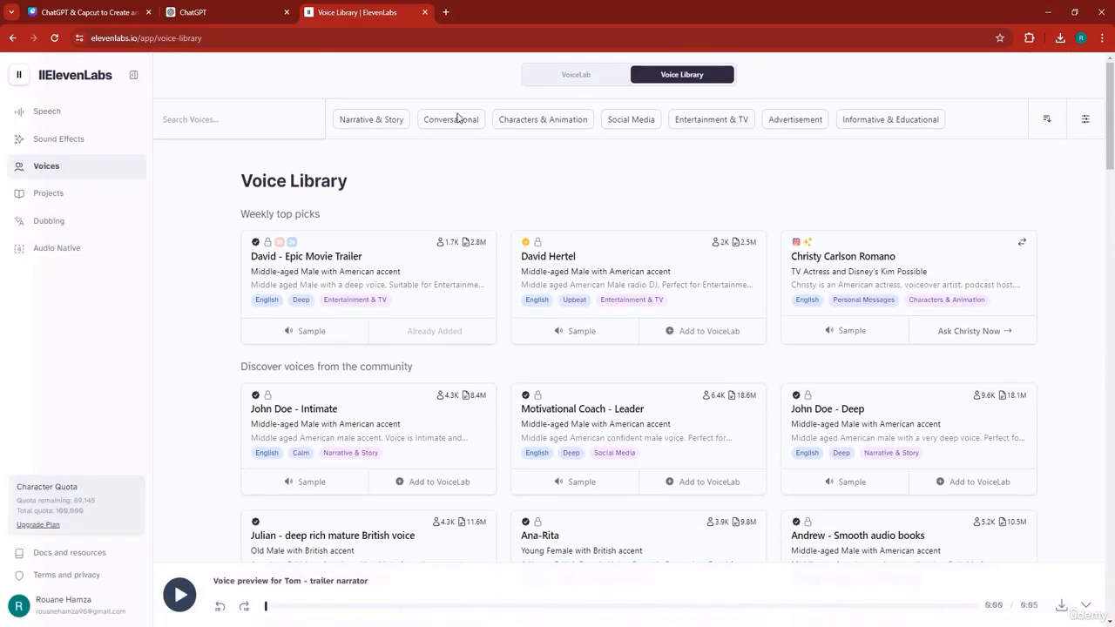
left_click(801, 129)
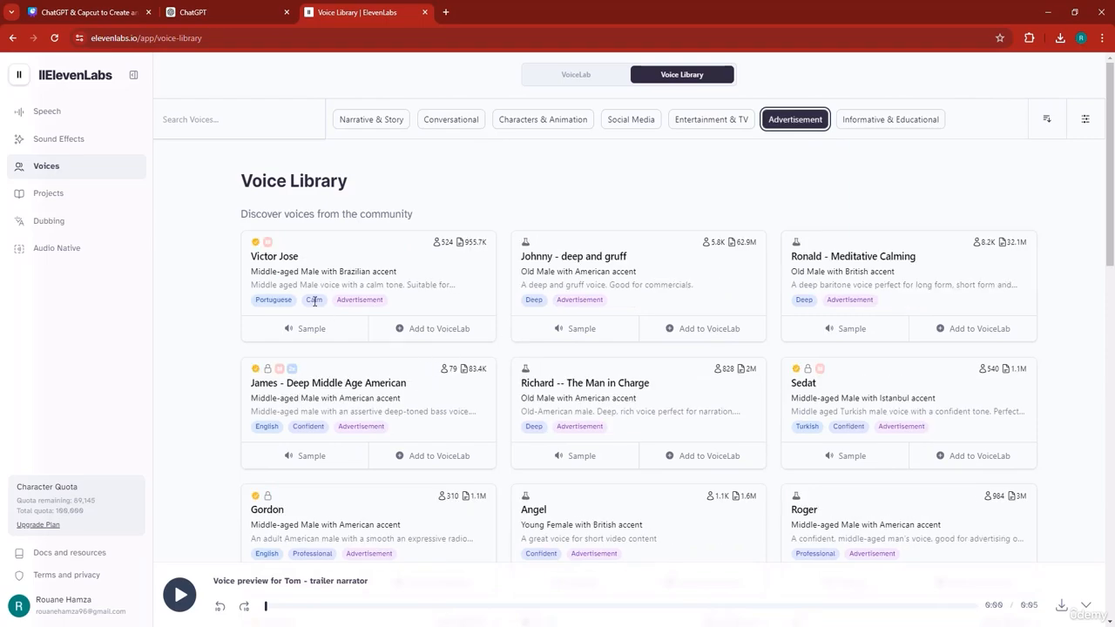
scroll(827, 298, "down", 1)
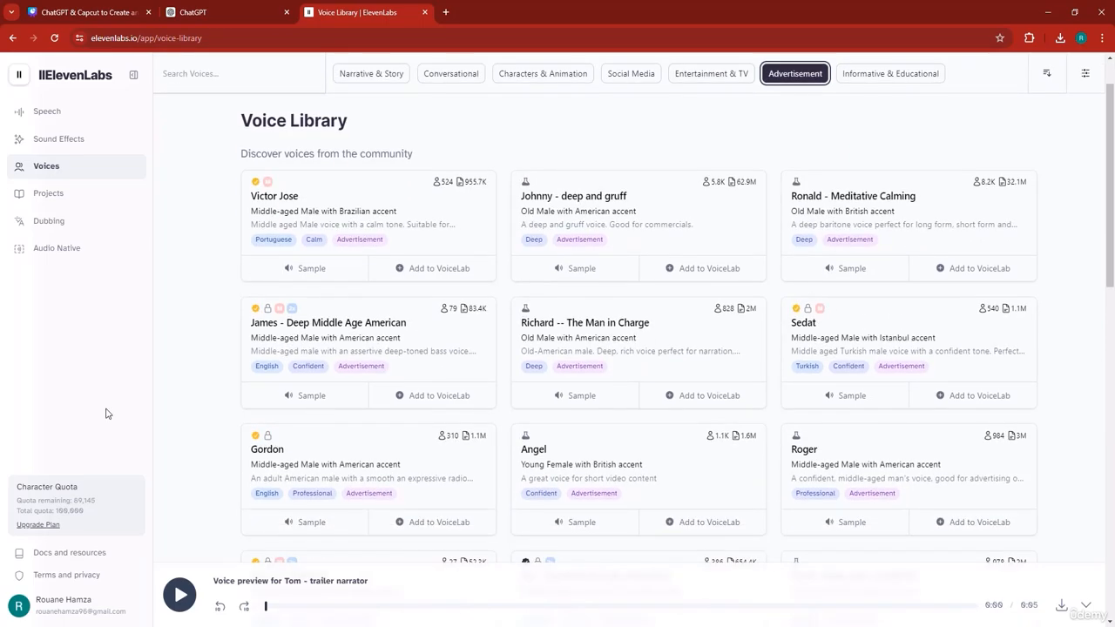
left_click(323, 275)
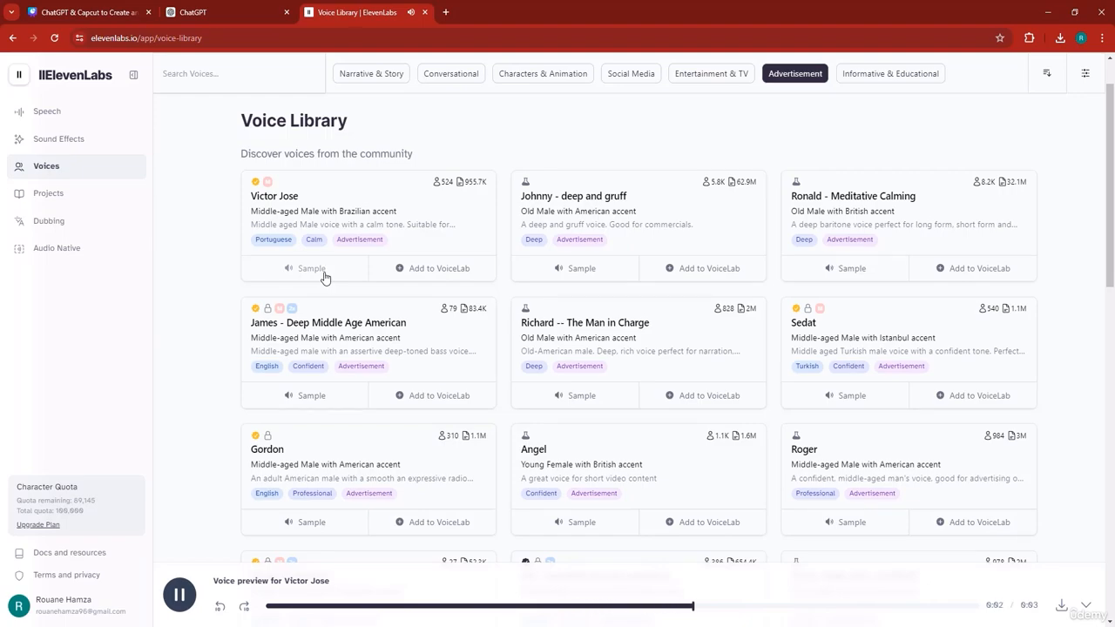
scroll(505, 199, "up", 1)
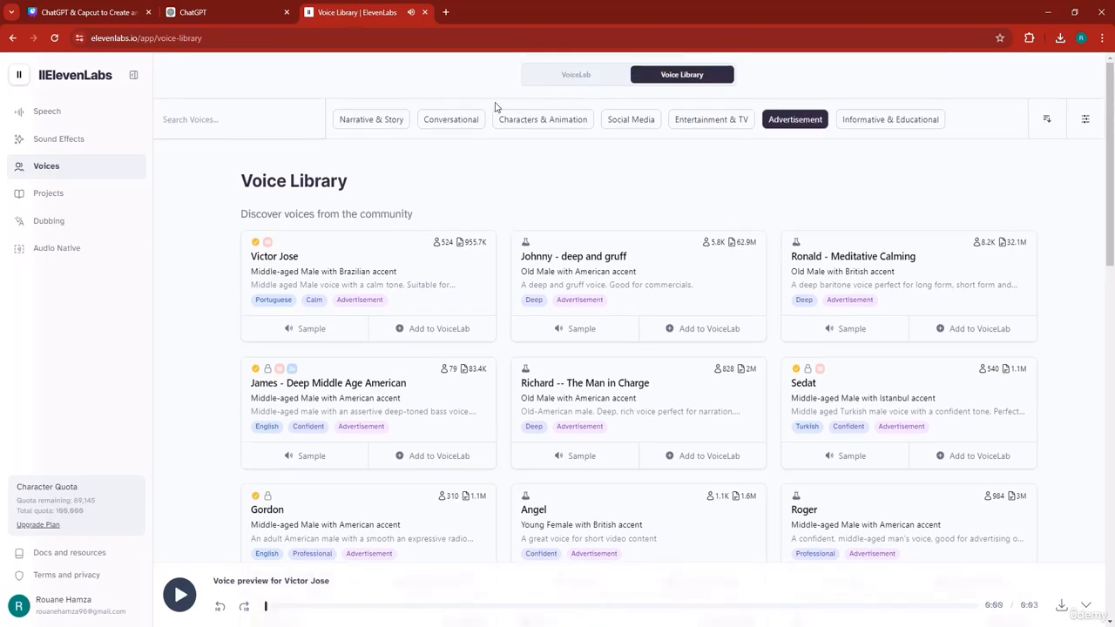
left_click(238, 120)
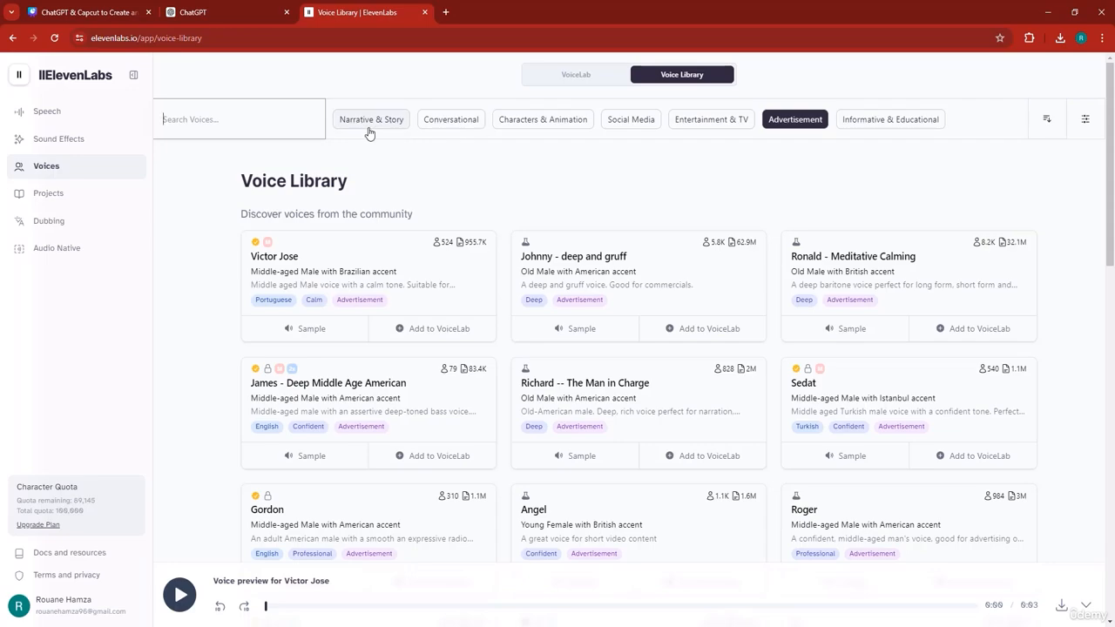
left_click(800, 123)
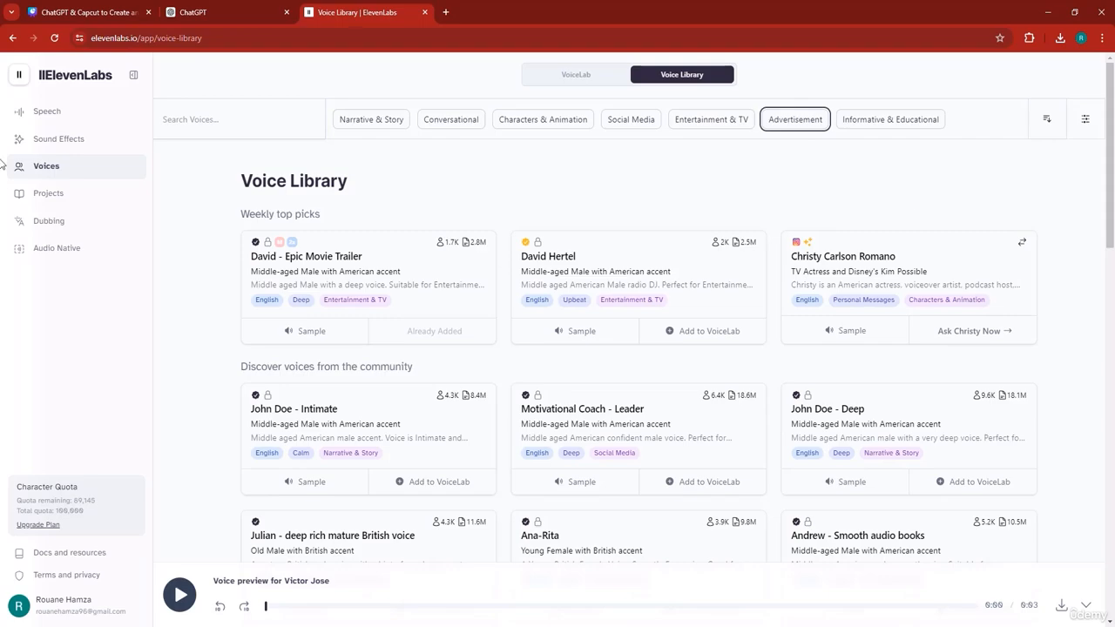
- Open Speech Synthesis and examine the Text to Speech script and the Speech to Speech audio upload and recording options
left_click(48, 116)
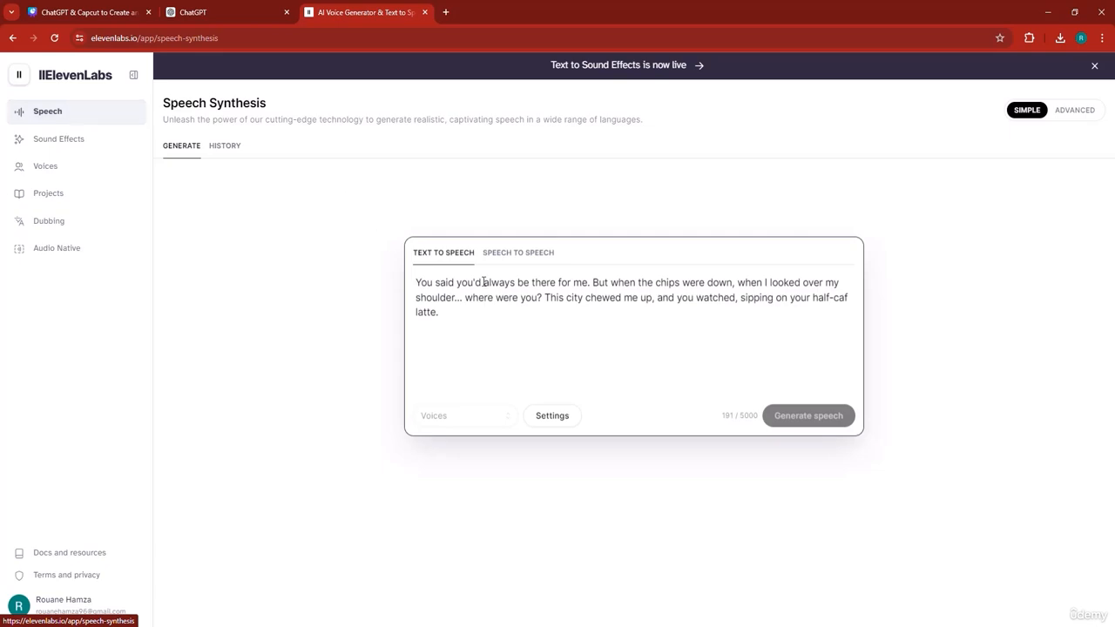
double_click(477, 307)
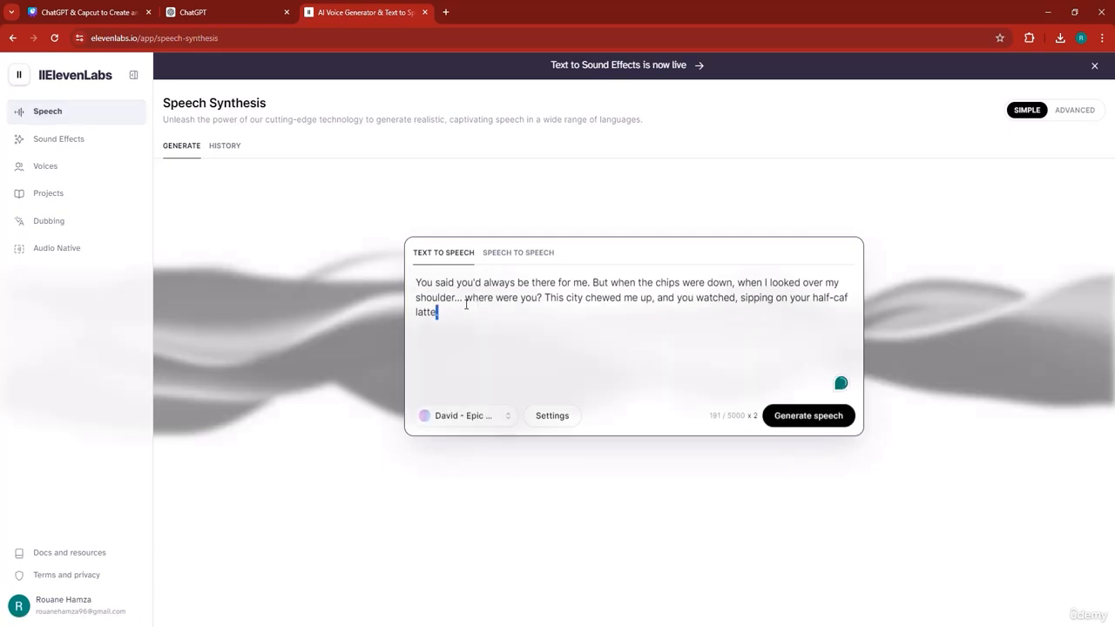
triple_click(465, 303)
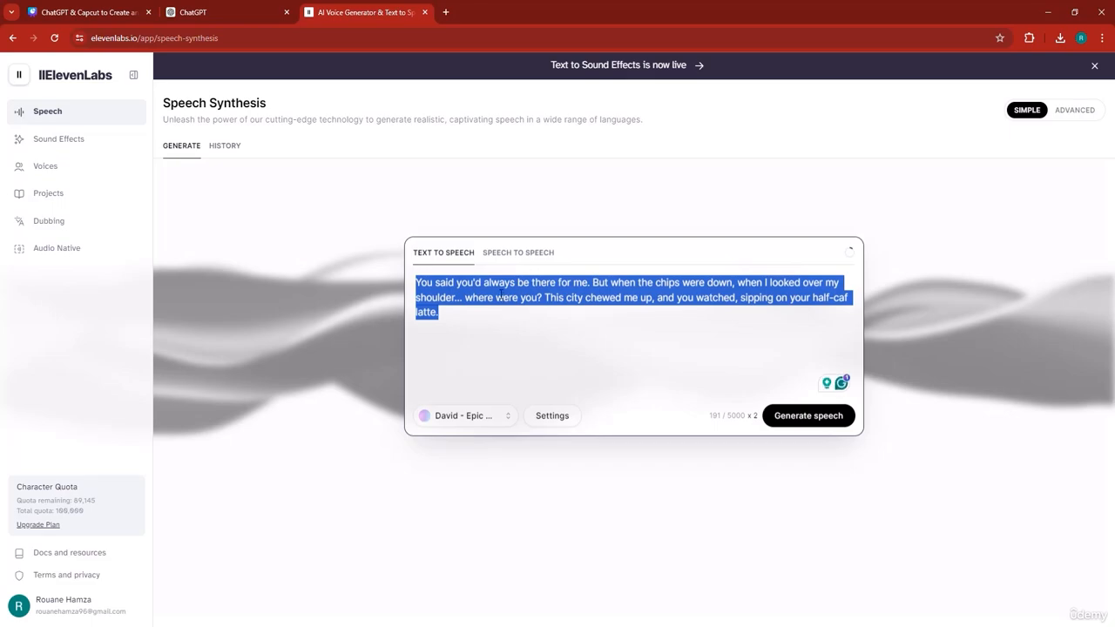
left_click(515, 252)
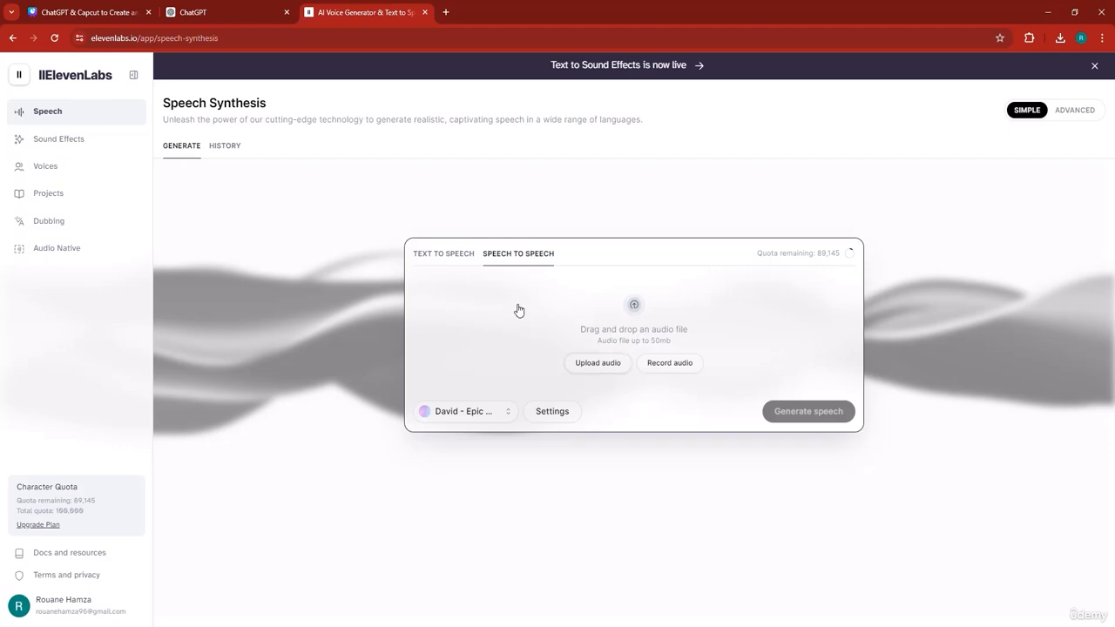
left_click(443, 254)
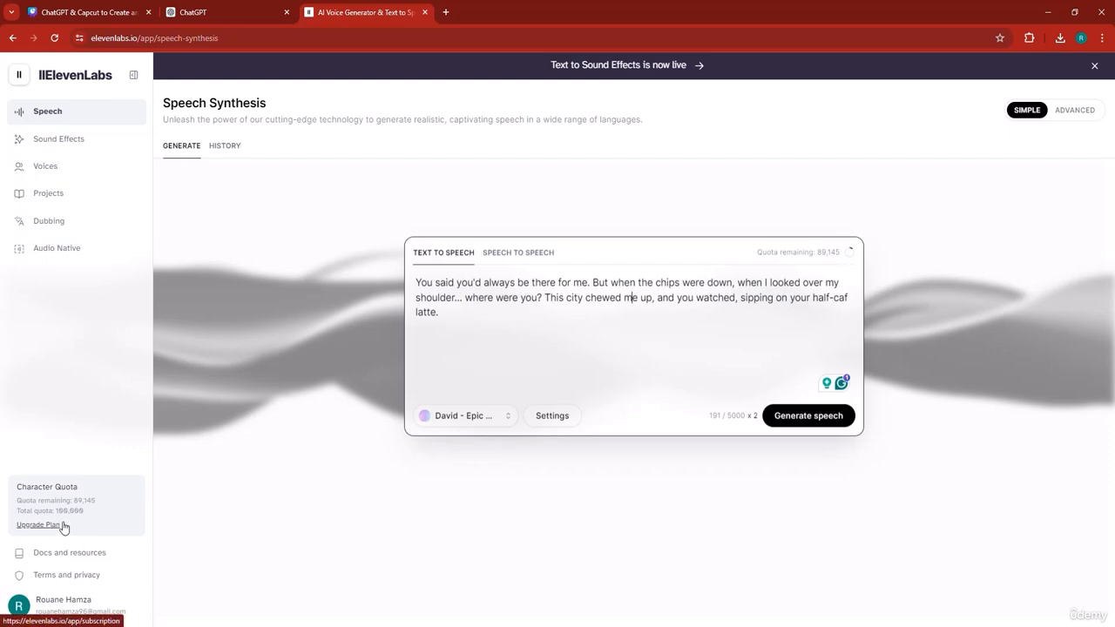
left_click(473, 317)
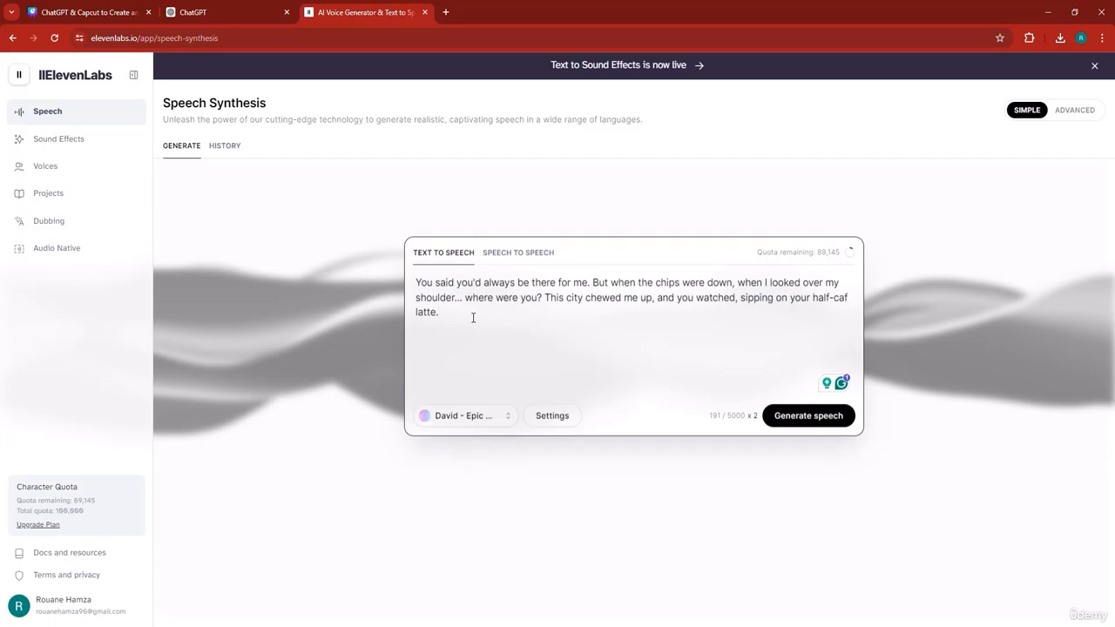
- Select the personal "New Voice Clone" voice from the recently used voices and generate speech from the existing script
left_click(468, 426)
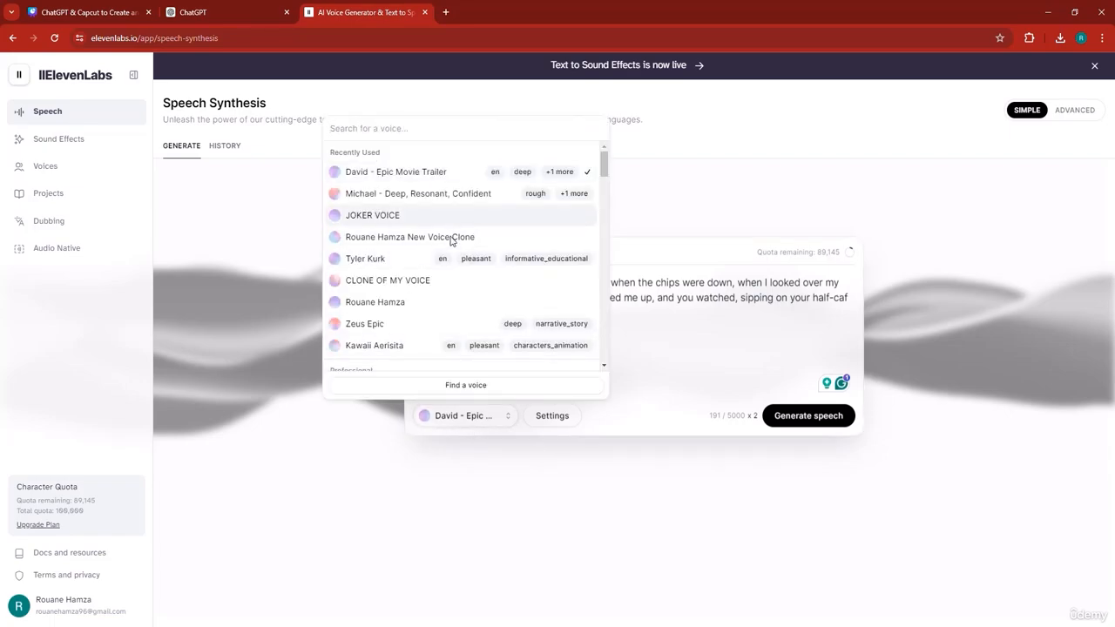
scroll(430, 280, "down", 5)
scroll(430, 280, "up", 5)
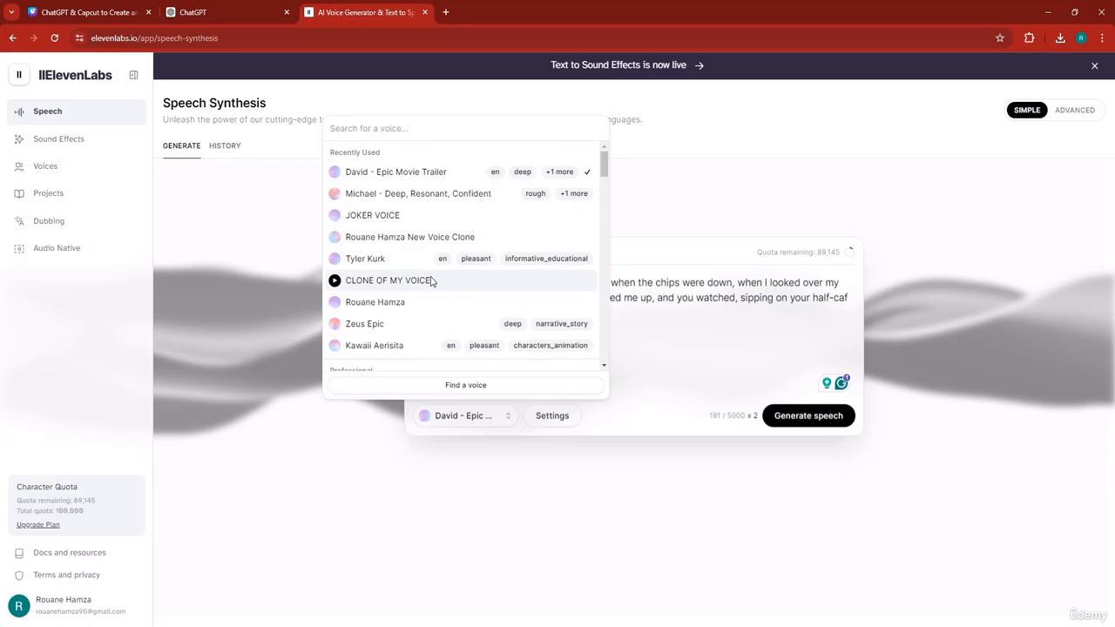
left_click(406, 240)
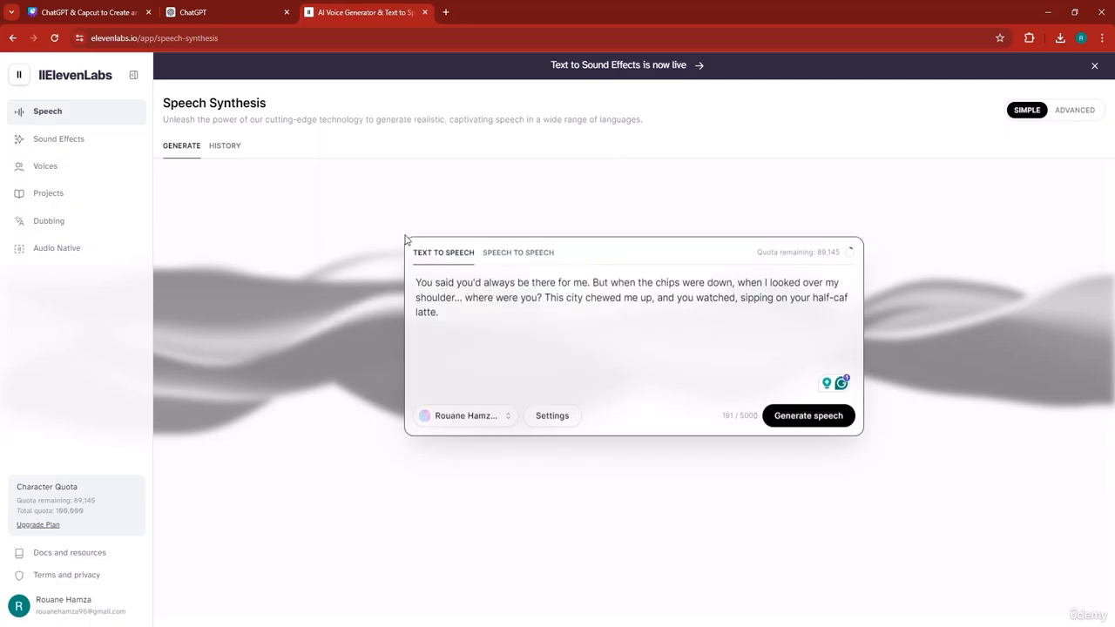
left_click(809, 418)
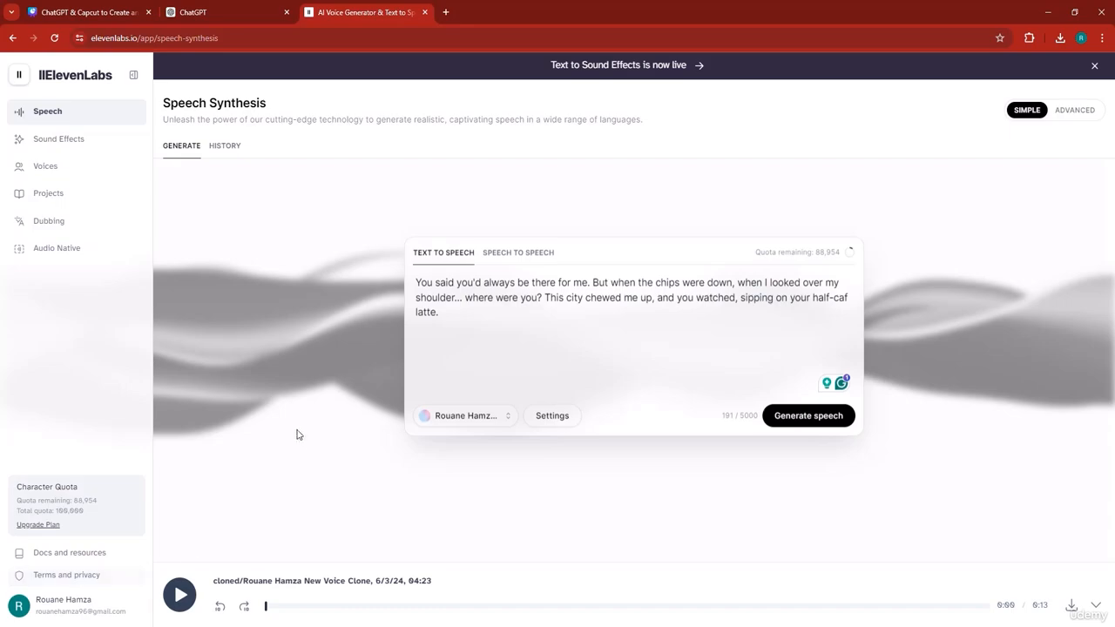
- Search the voices for "tom", select "Tom - trailer narrator" and generate speech from the same script
left_click(487, 426)
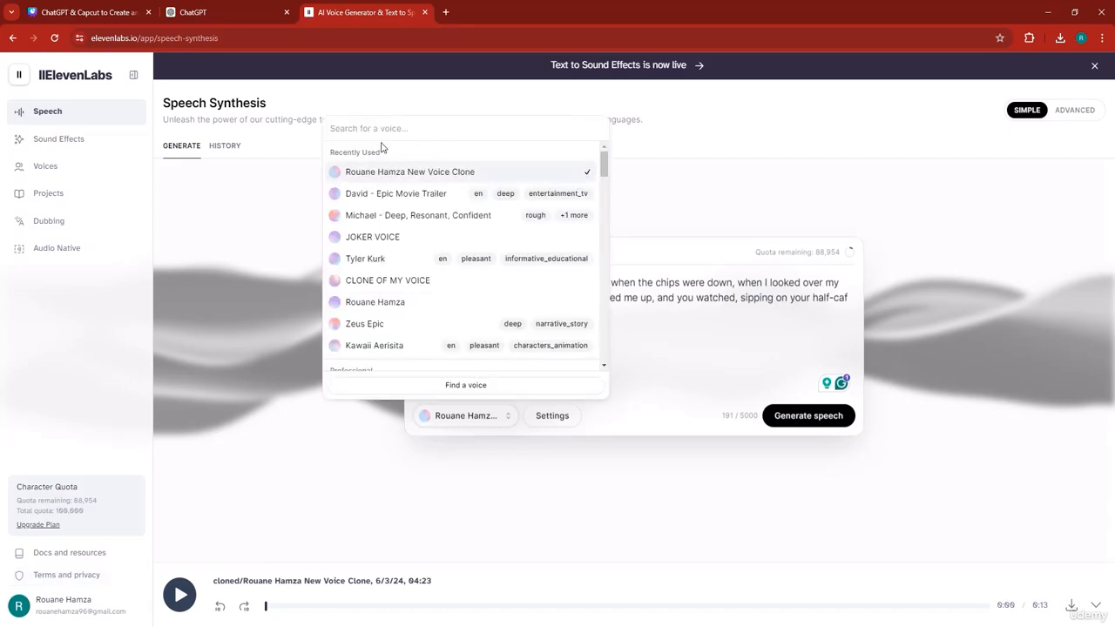
type("tom")
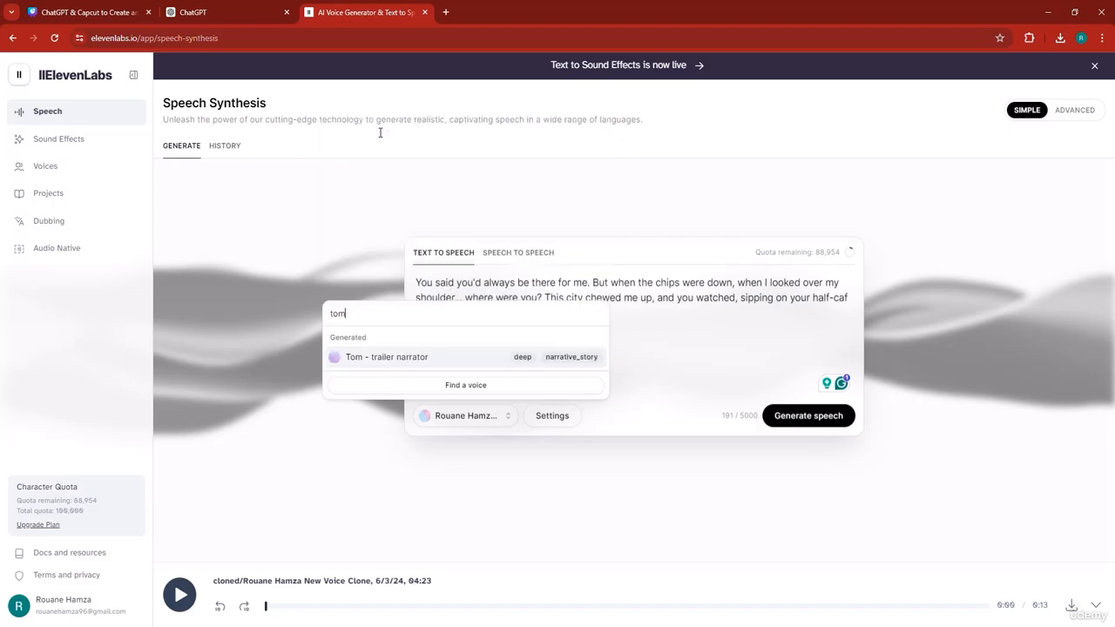
left_click(421, 357)
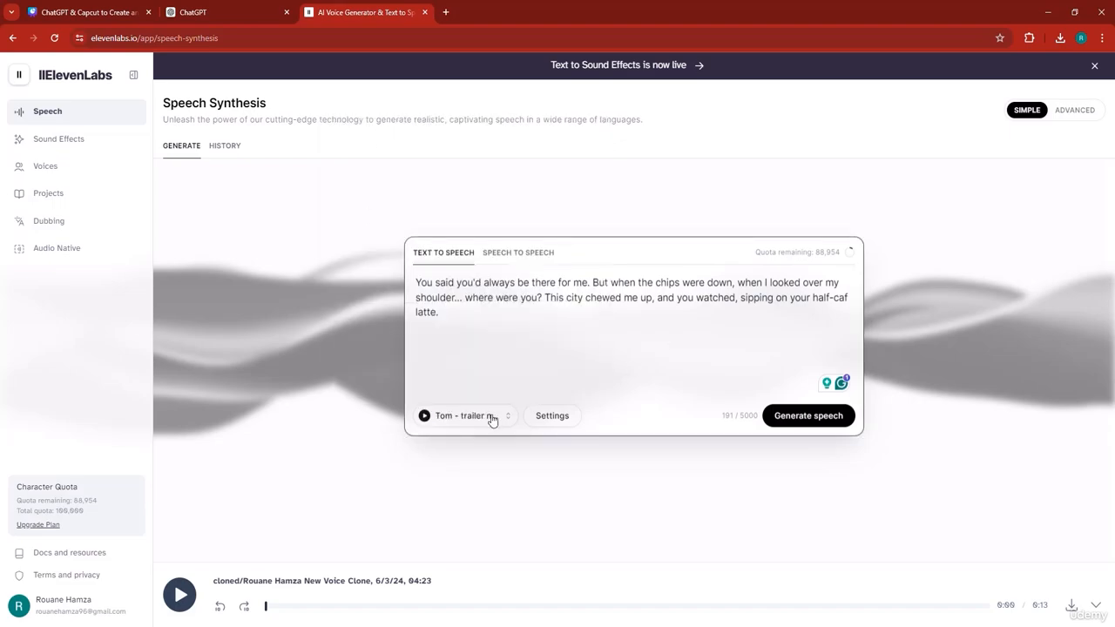
left_click(812, 420)
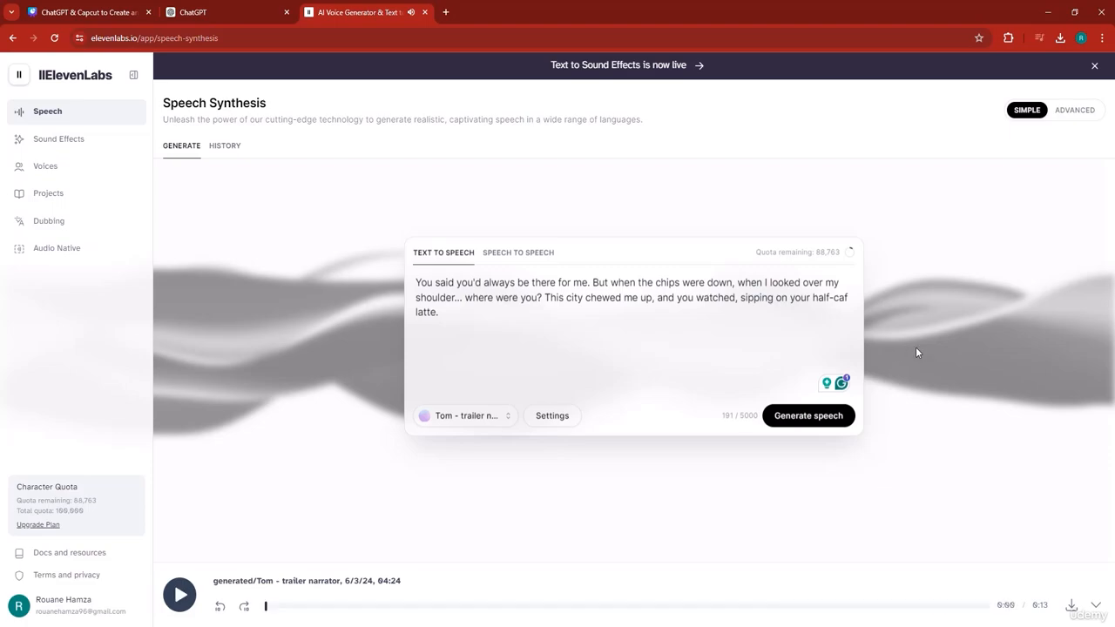
- Examine the model, stability, similarity and style exaggeration settings without changing them, and download the speech generated with the trailer narrator voice
left_click(562, 421)
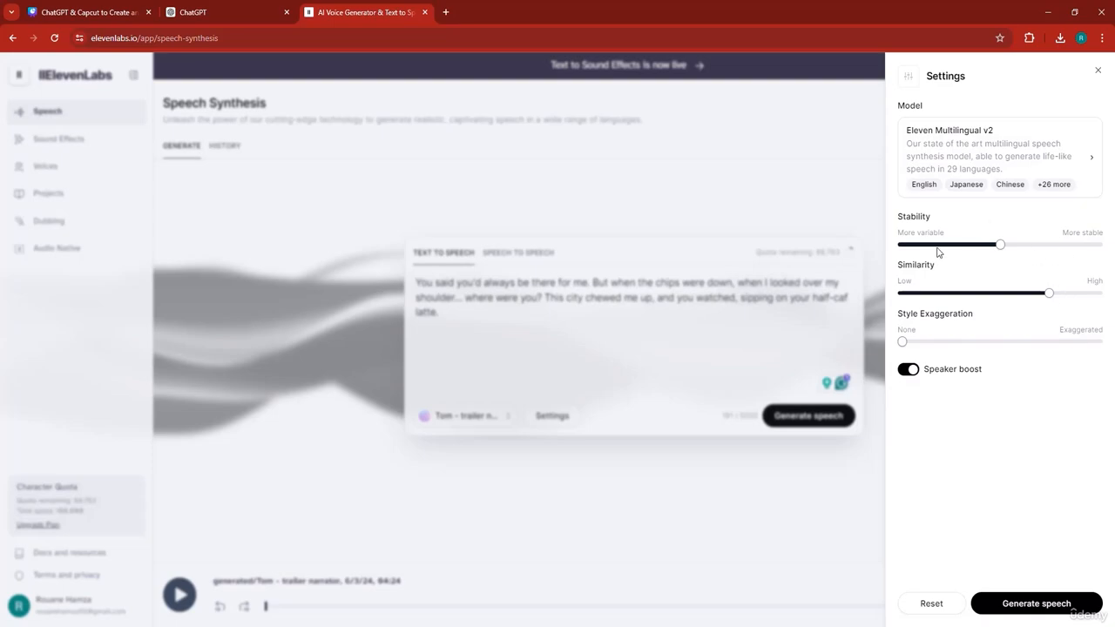
left_click(702, 515)
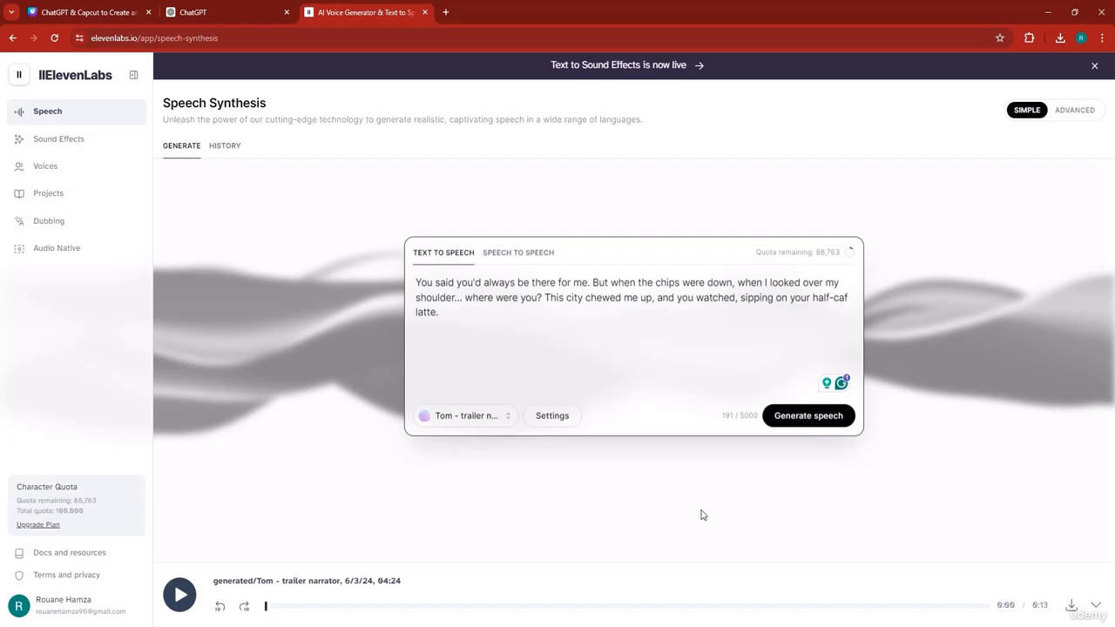
left_click(564, 418)
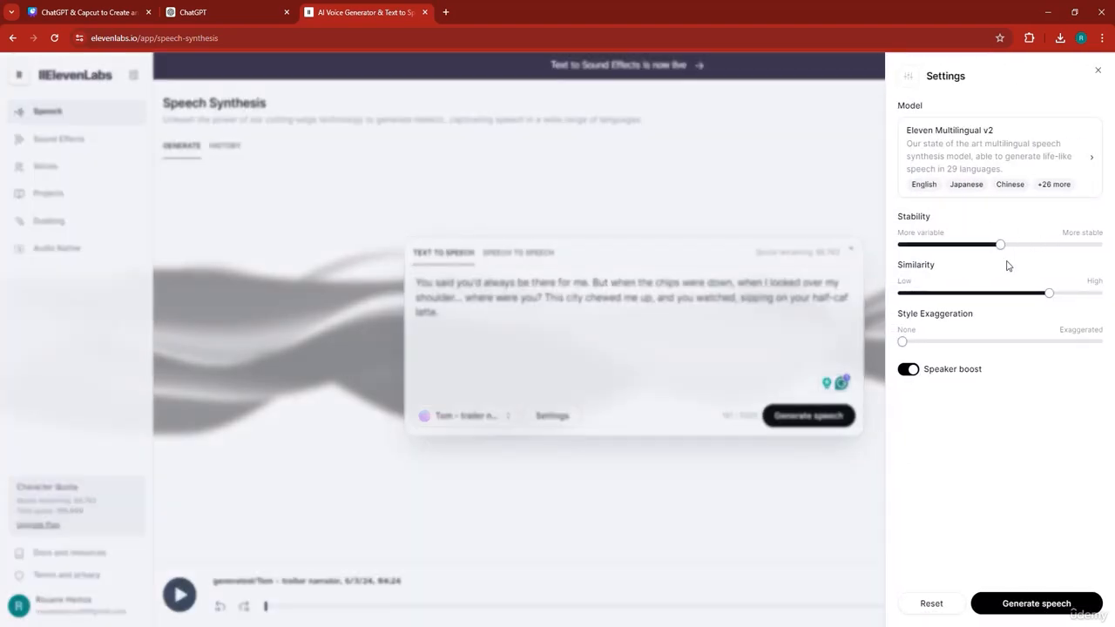
left_click(757, 514)
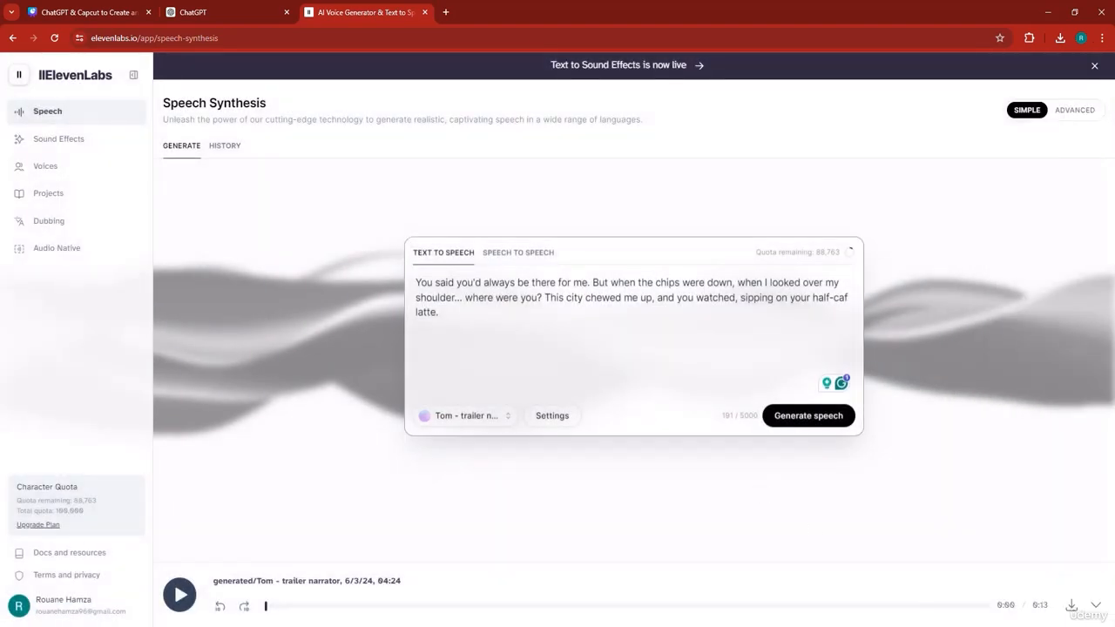
left_click(1071, 607)
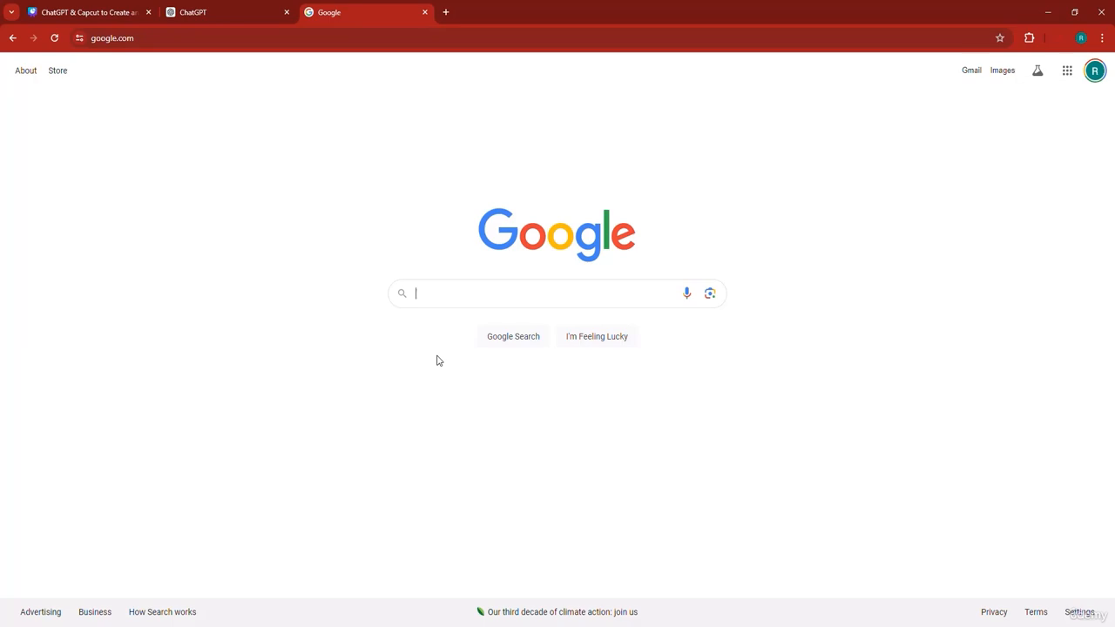
- Search Google for "glitch sfx pixabay" and open Pixabay's page of free glitch sound effects
type("g")
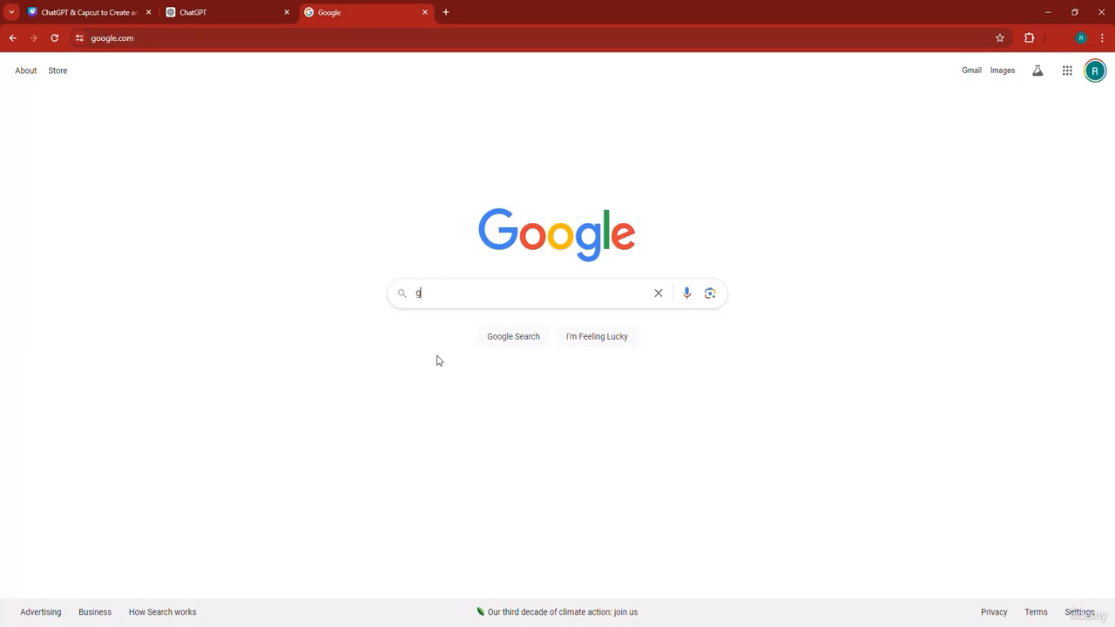
type("litch sfx")
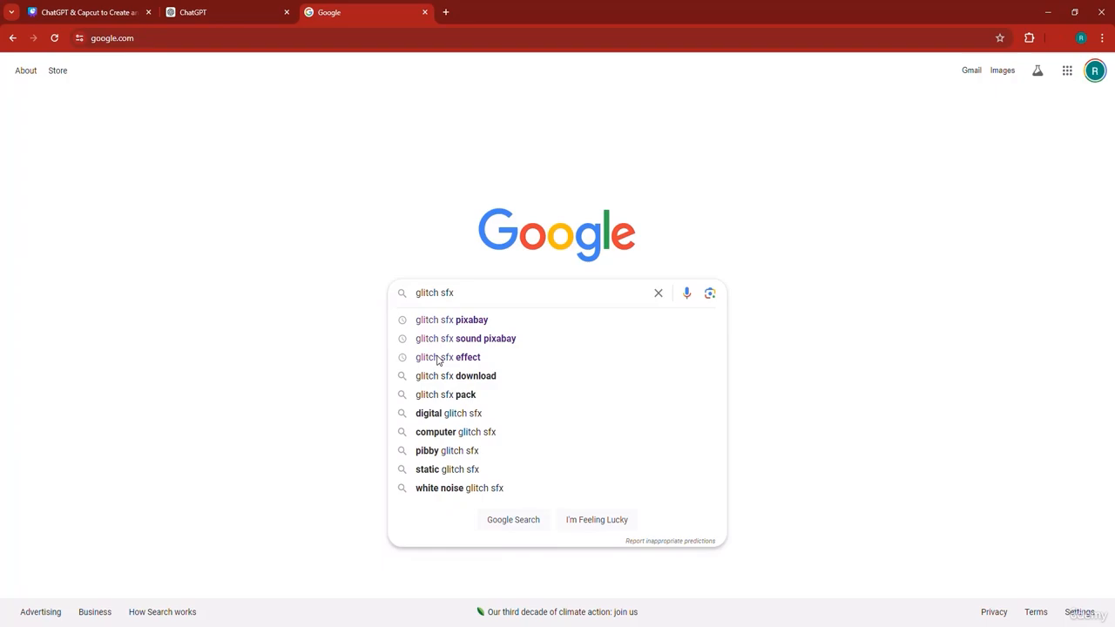
key("Down")
key("Return")
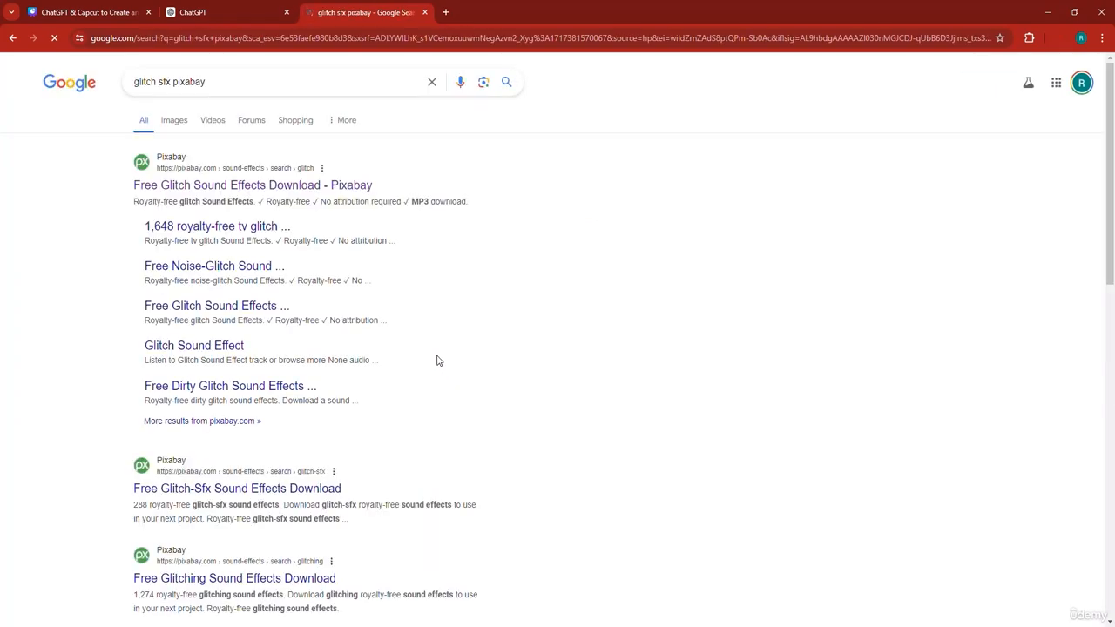
left_click(231, 185)
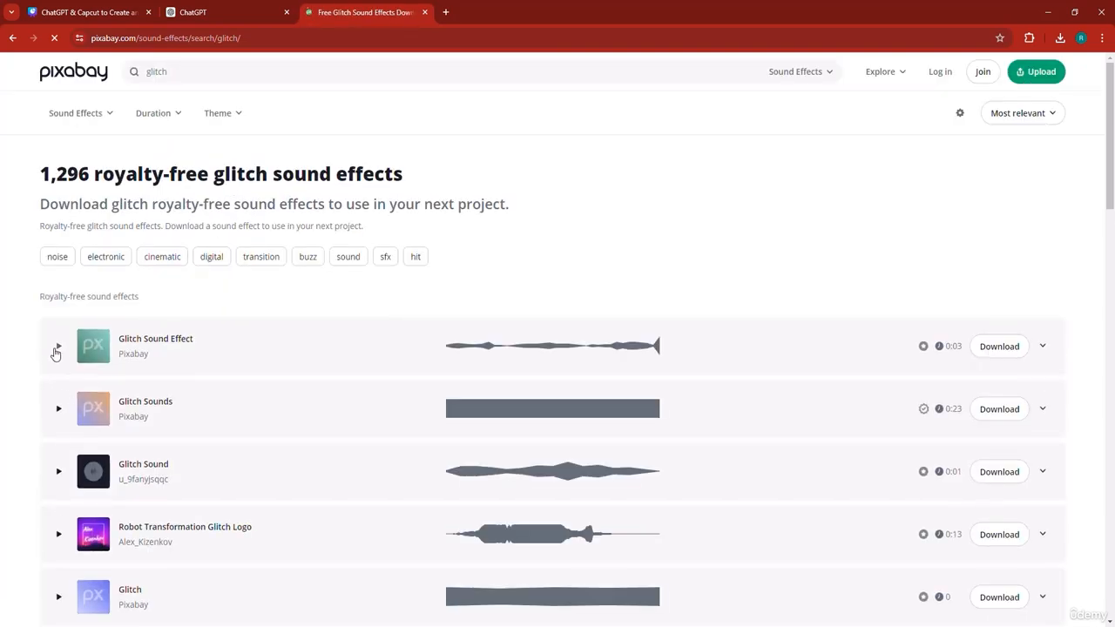
- Preview the first five glitch sound effects, from "Glitch Sound Effect" through "Robot Transformation Glitch Logo" to "Glitch"
left_click(56, 349)
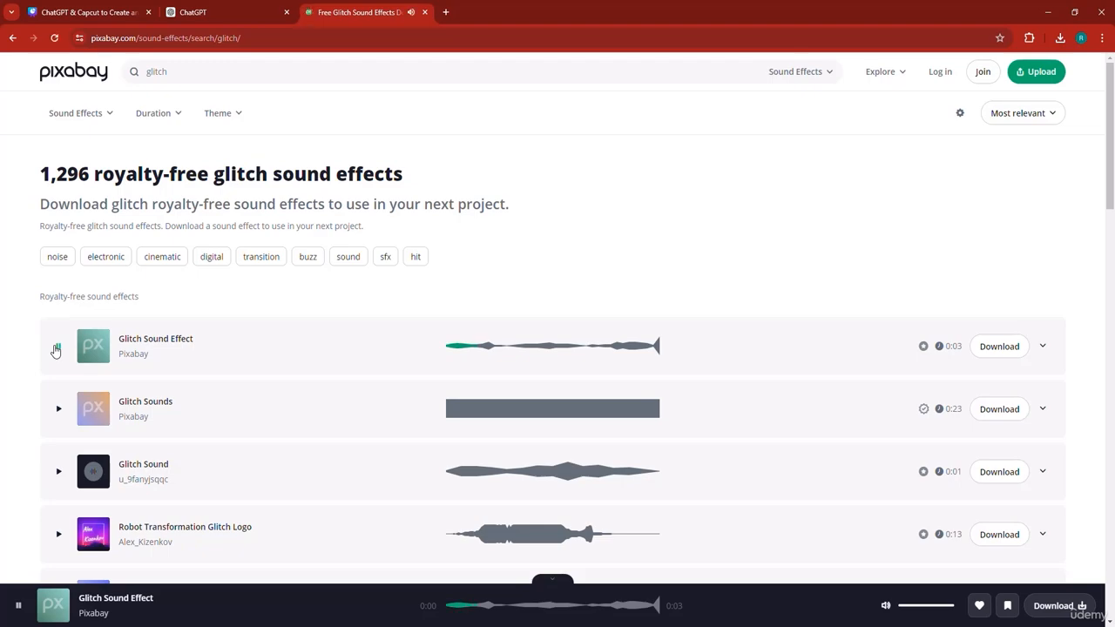
left_click(57, 349)
left_click(58, 409)
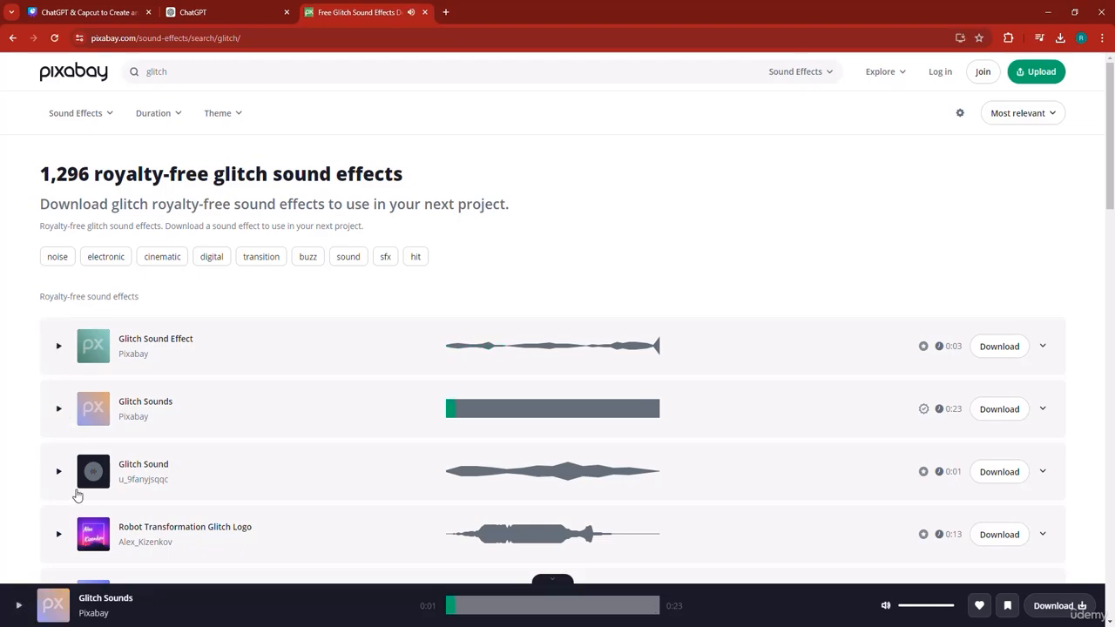
left_click(58, 471)
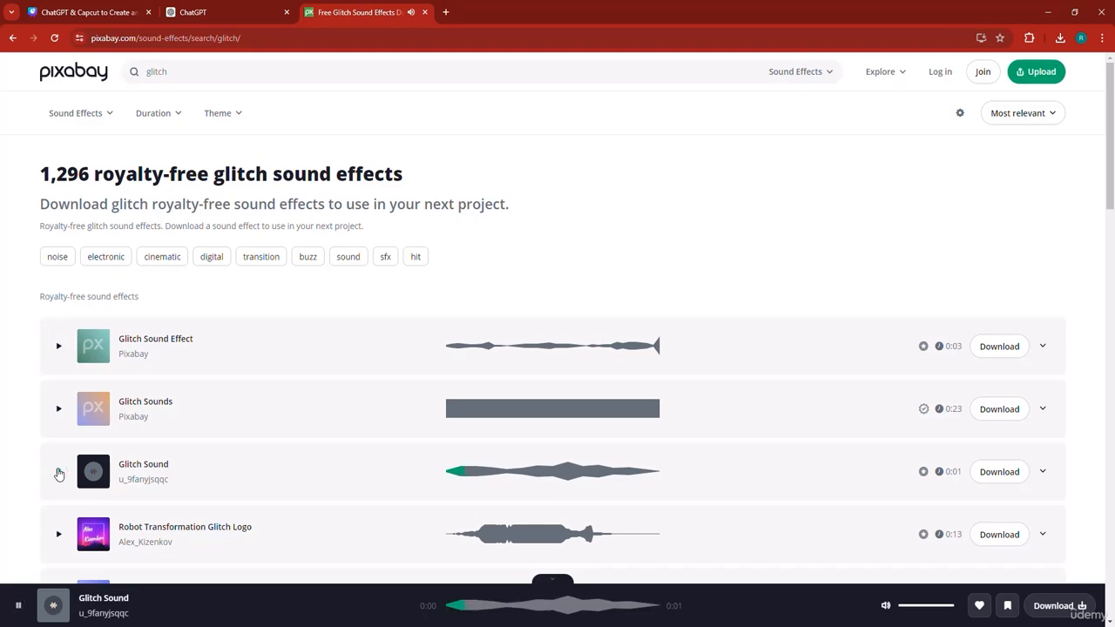
left_click(59, 534)
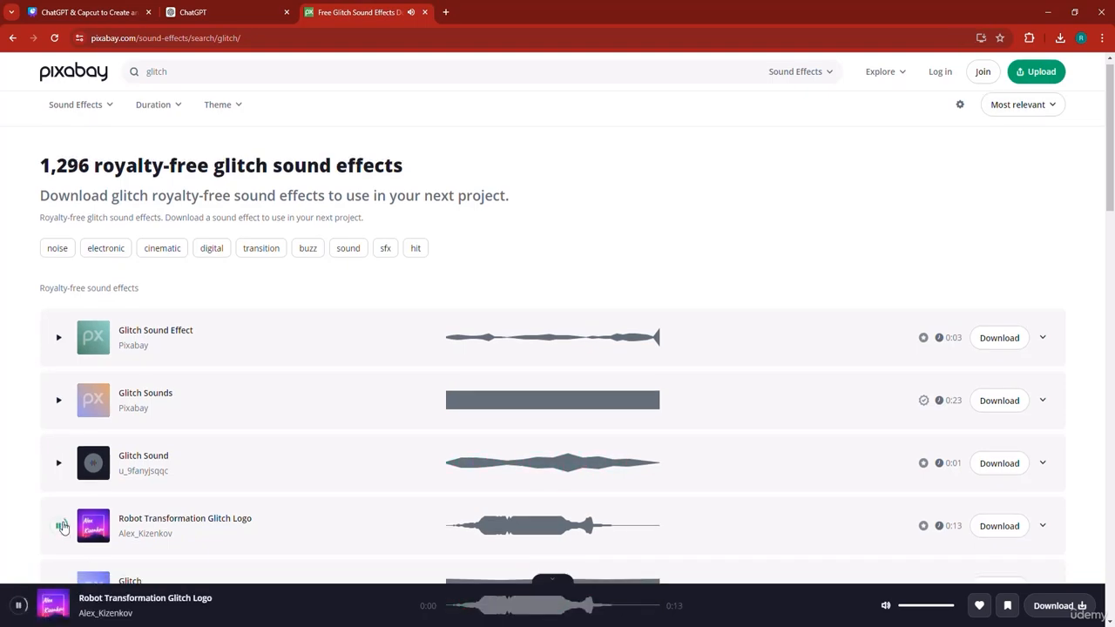
scroll(59, 525, "down", 3)
left_click(58, 476)
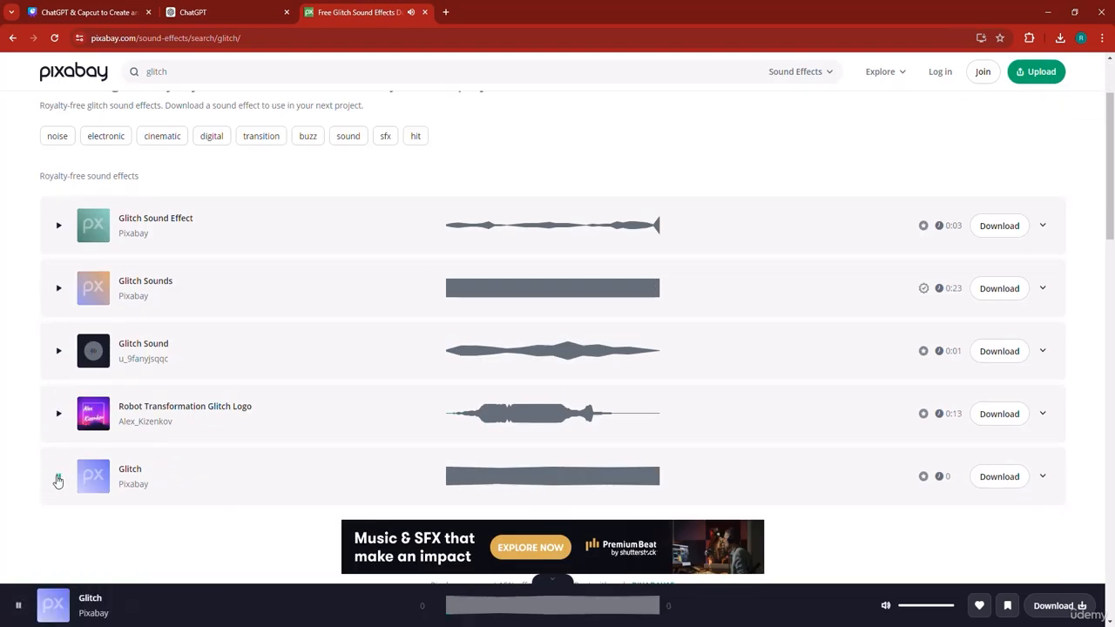
- Preview the second "Glitch Sound Effect" and "Glitch collection" further down the list, and look over the remaining glitch sounds
scroll(59, 482, "down", 5)
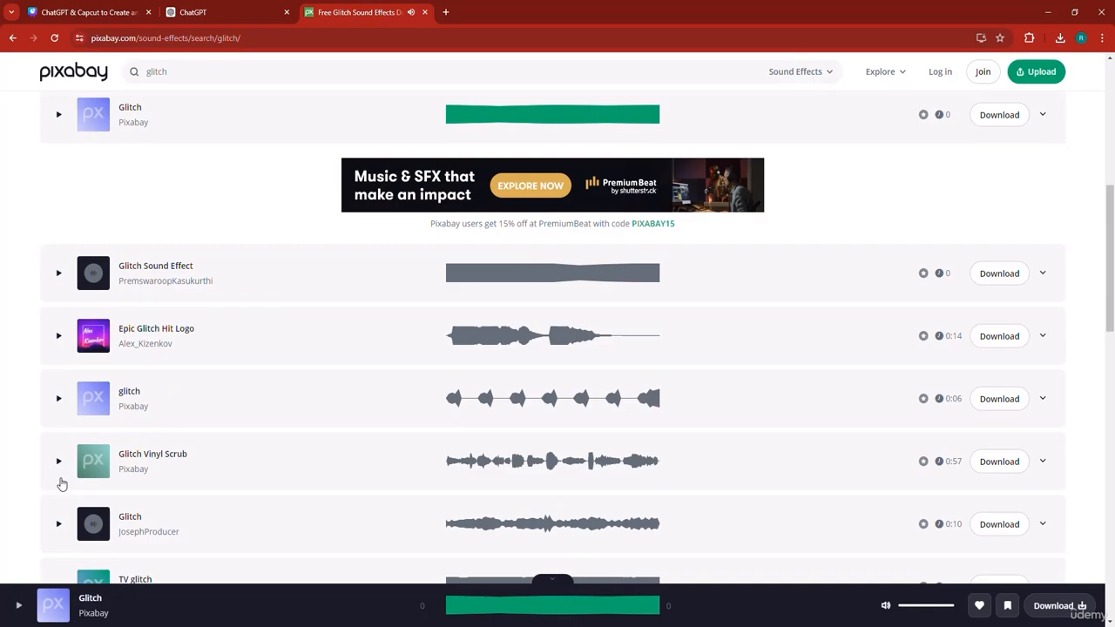
left_click(58, 274)
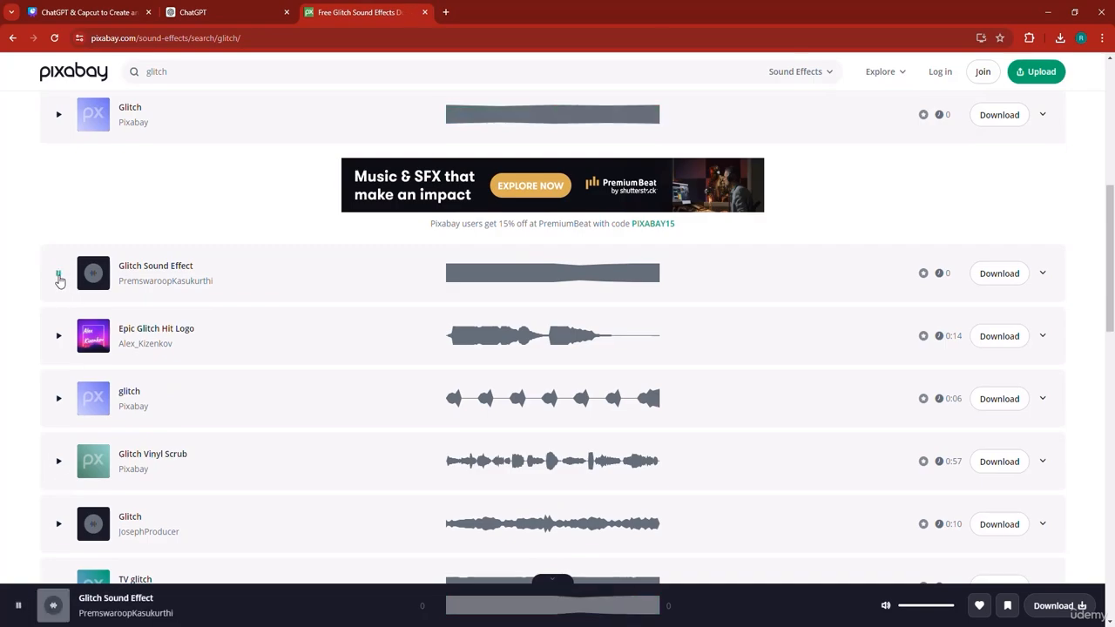
scroll(114, 331, "down", 8)
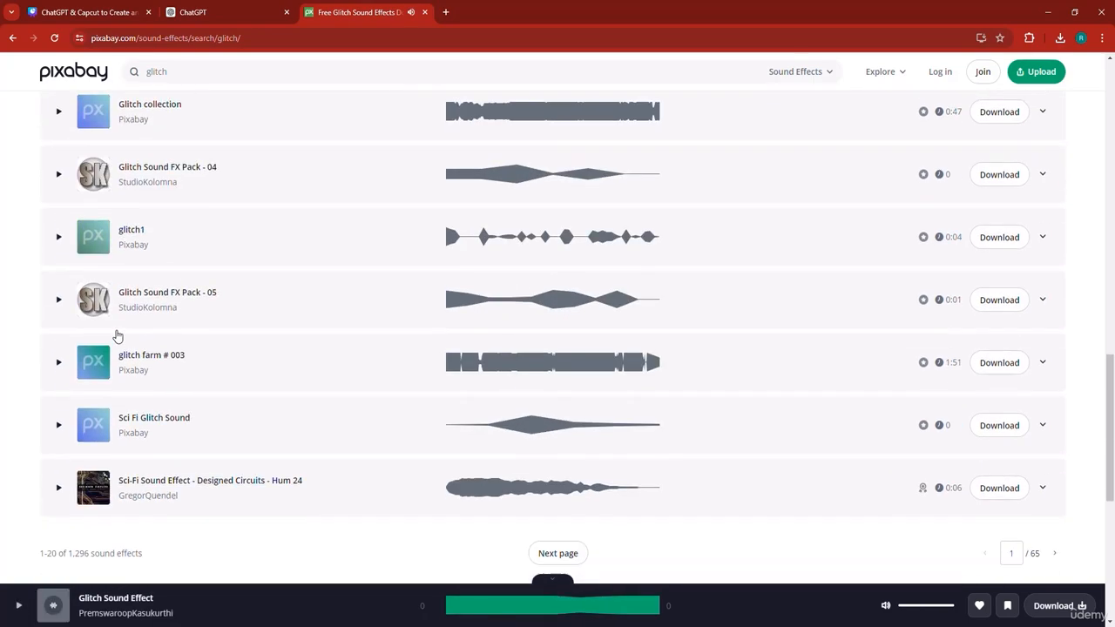
scroll(60, 217, "up", 2)
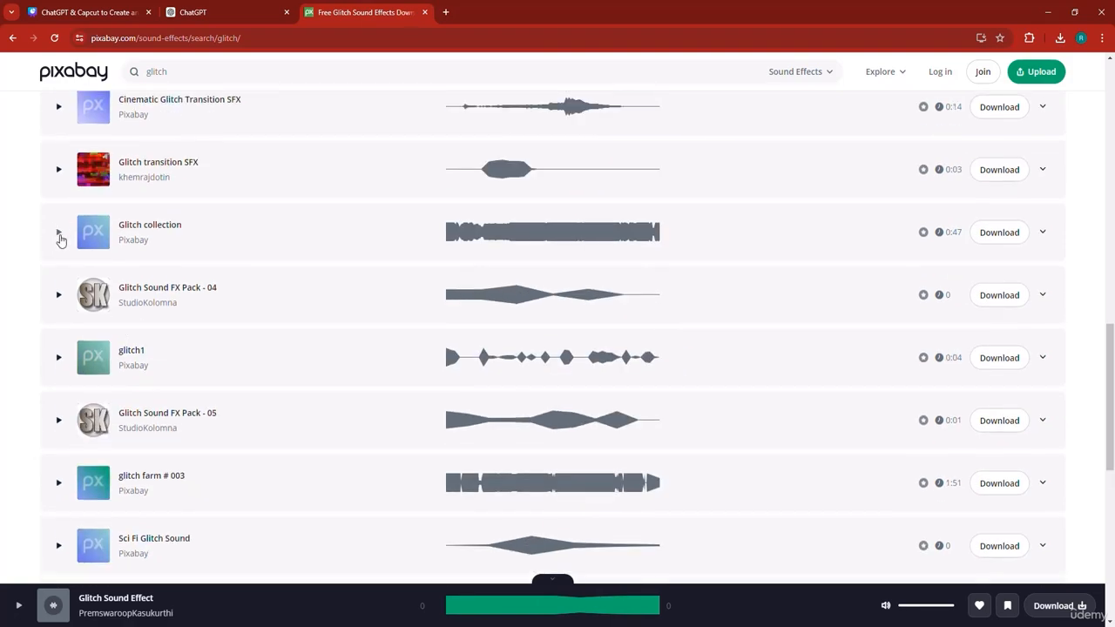
left_click(58, 235)
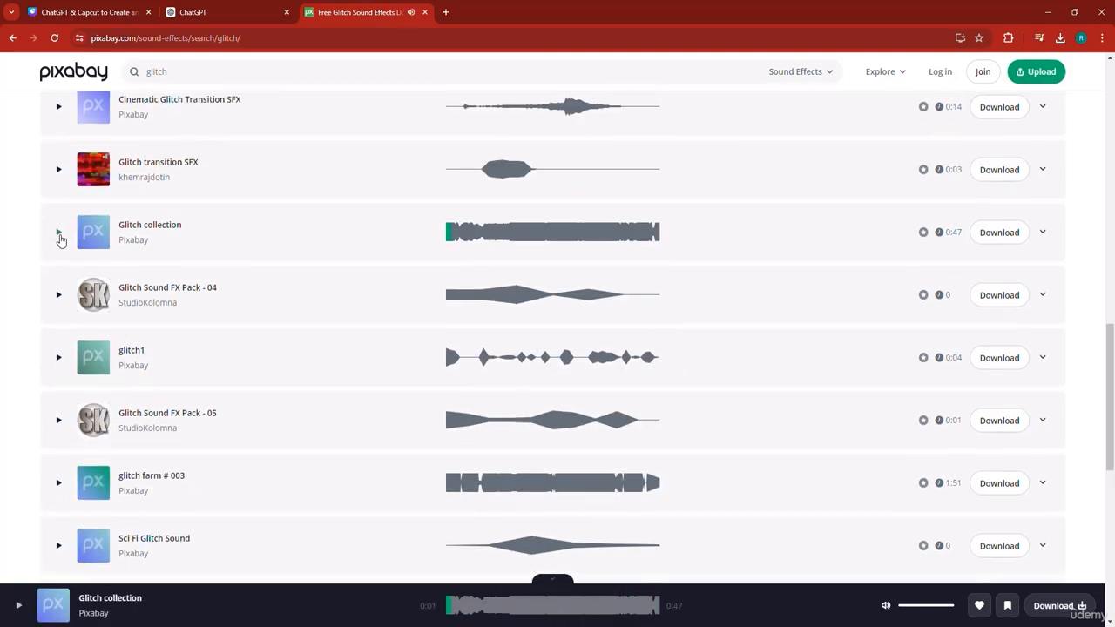
scroll(67, 318, "down", 4)
scroll(69, 319, "up", 1)
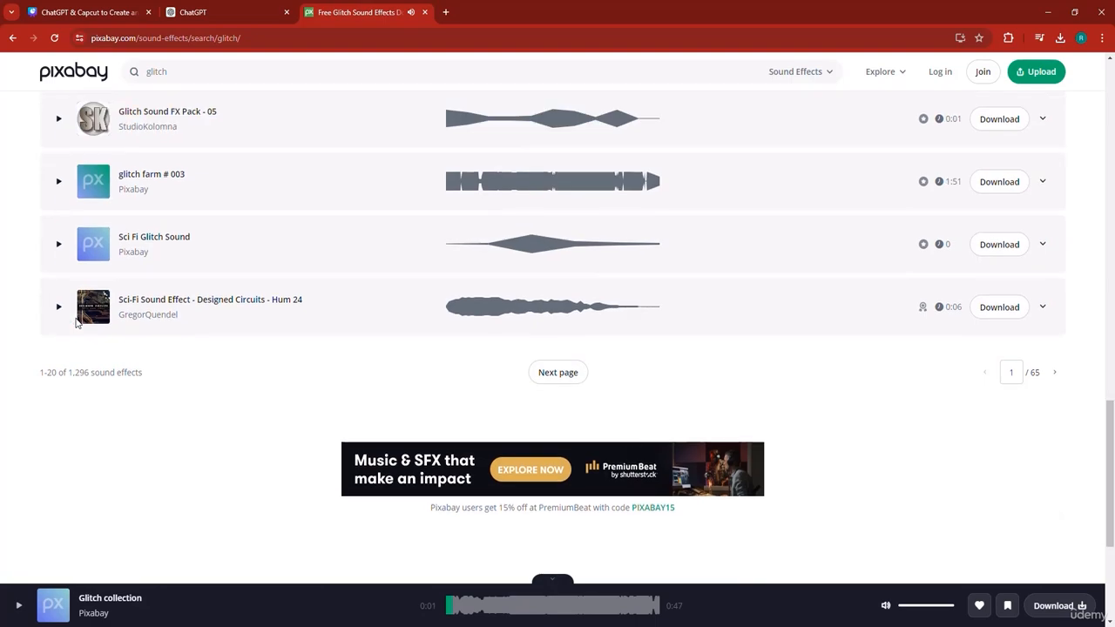
scroll(77, 323, "up", 2)
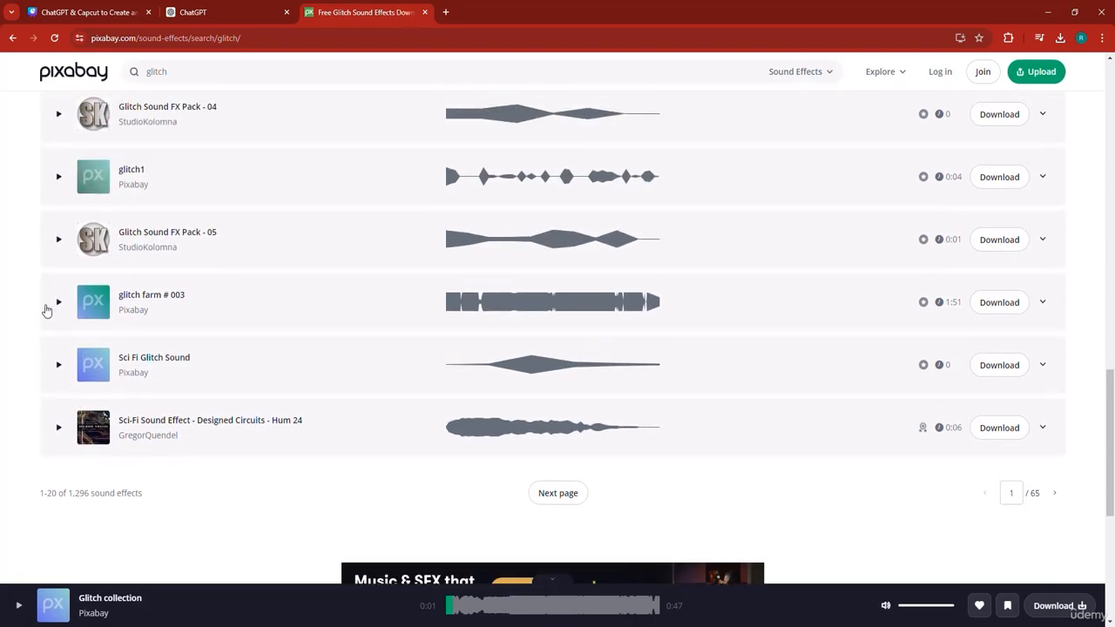
scroll(48, 313, "down", 4)
- Return to the Google results, search for "impact sfx pixabay" and open Pixabay's free impact sound effects page
left_click(12, 38)
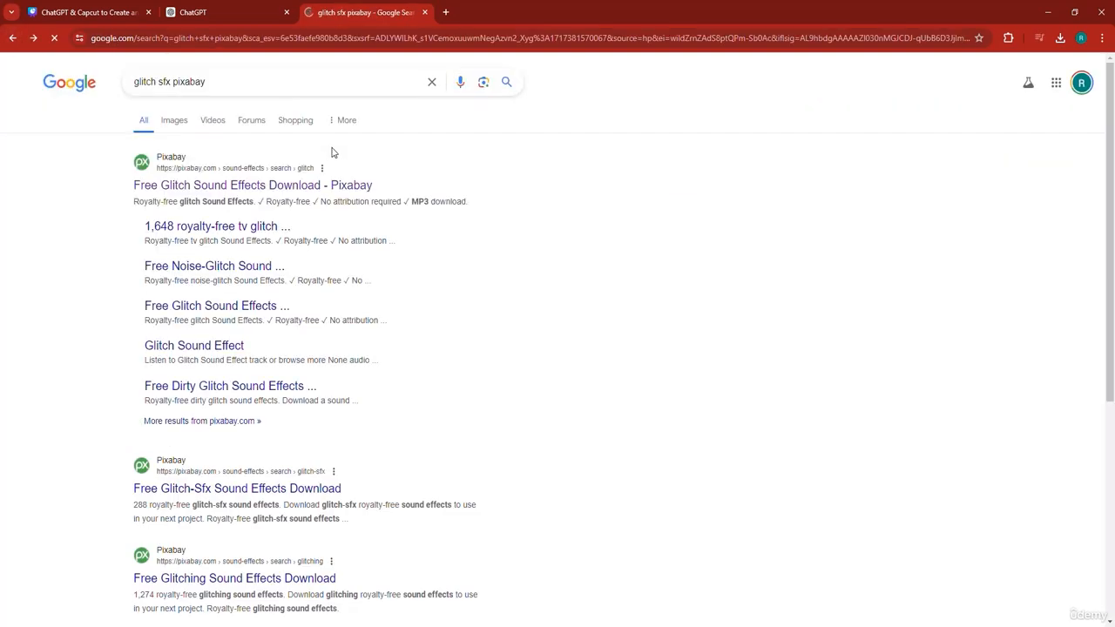
left_click(146, 82)
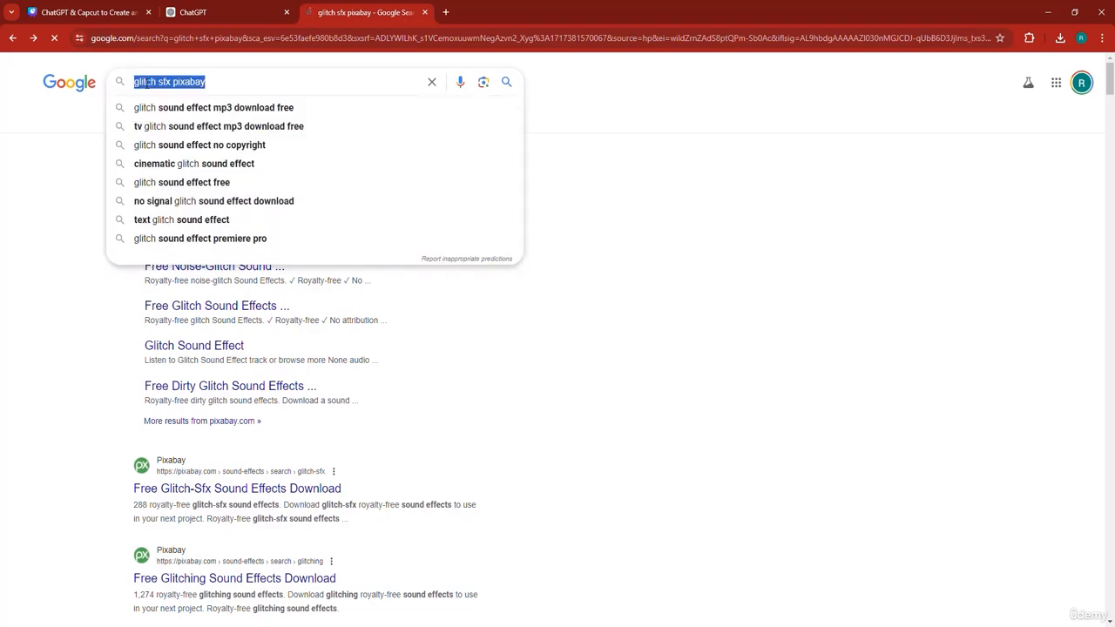
left_click(135, 83)
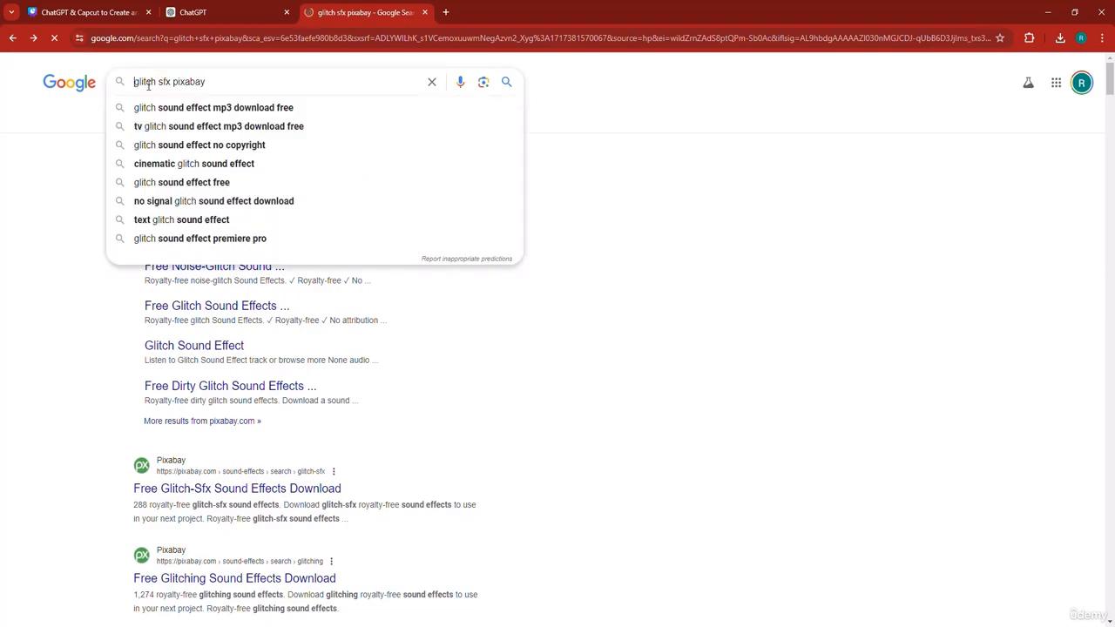
double_click(147, 81)
type("impact")
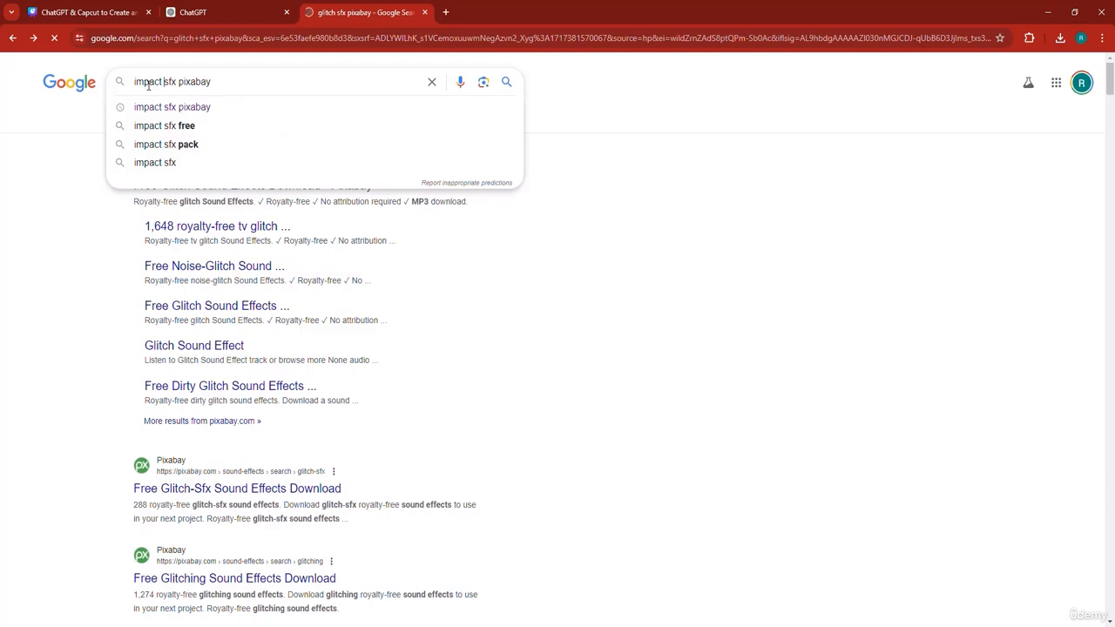
key("Return")
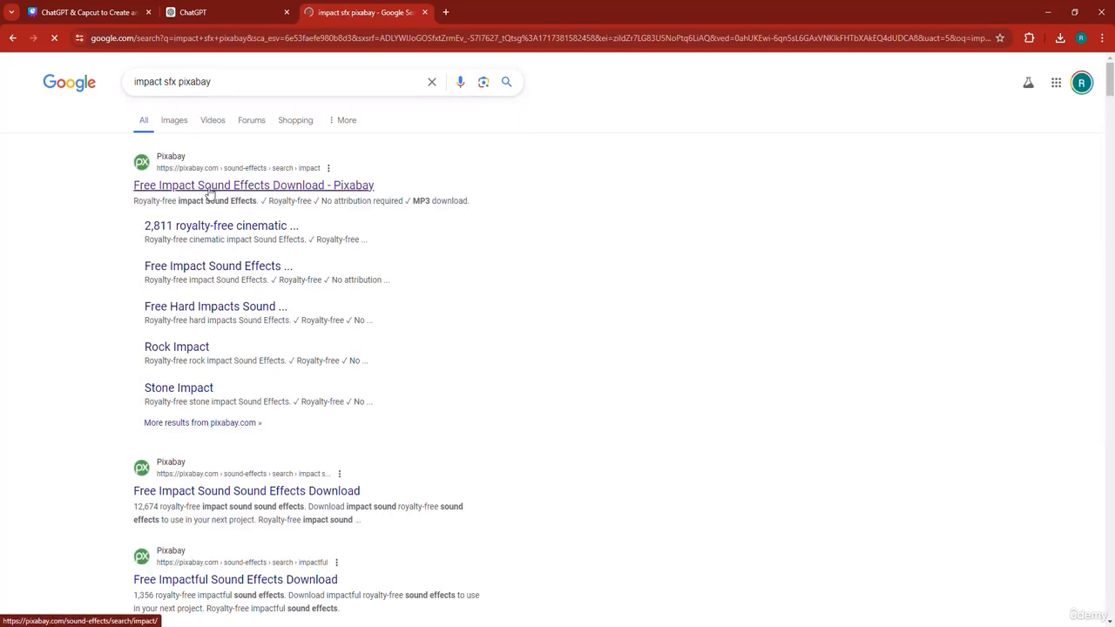
left_click(222, 185)
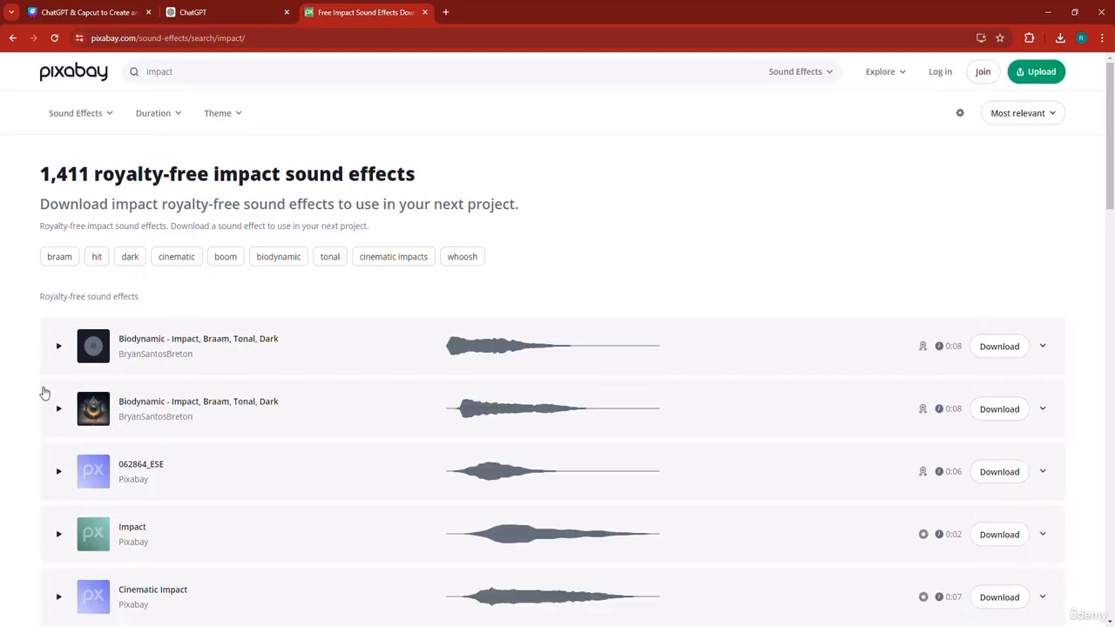
- Preview both "Biodynamic - Impact, Braam, Tonal, Dark" sounds, "Impact", "Cinematic Impact" and "Cinamatic Impact"
left_click(58, 347)
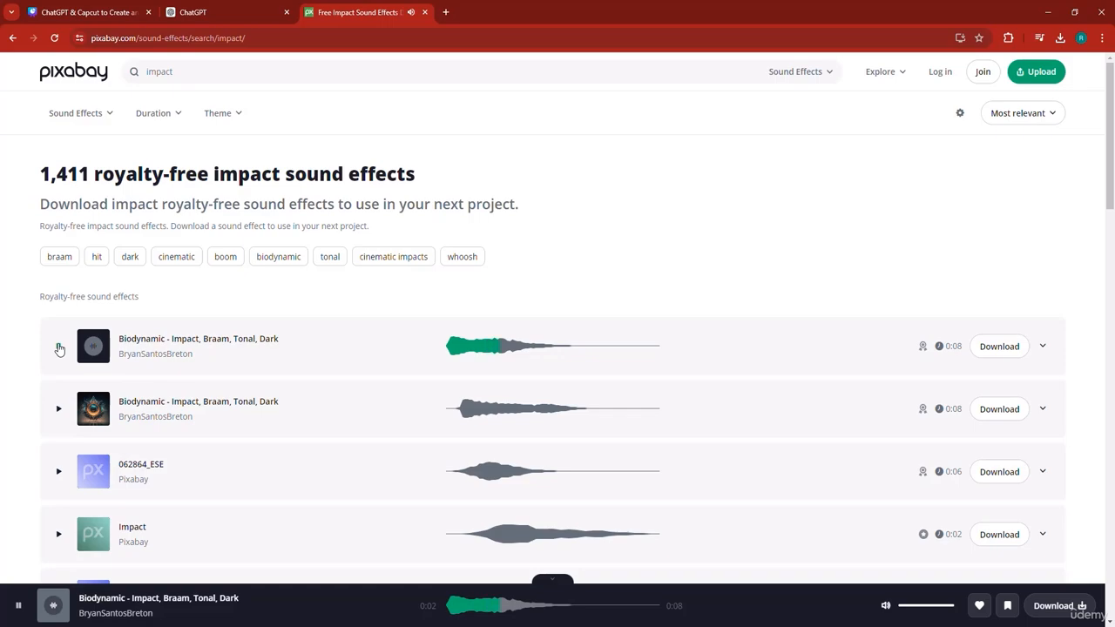
left_click(59, 408)
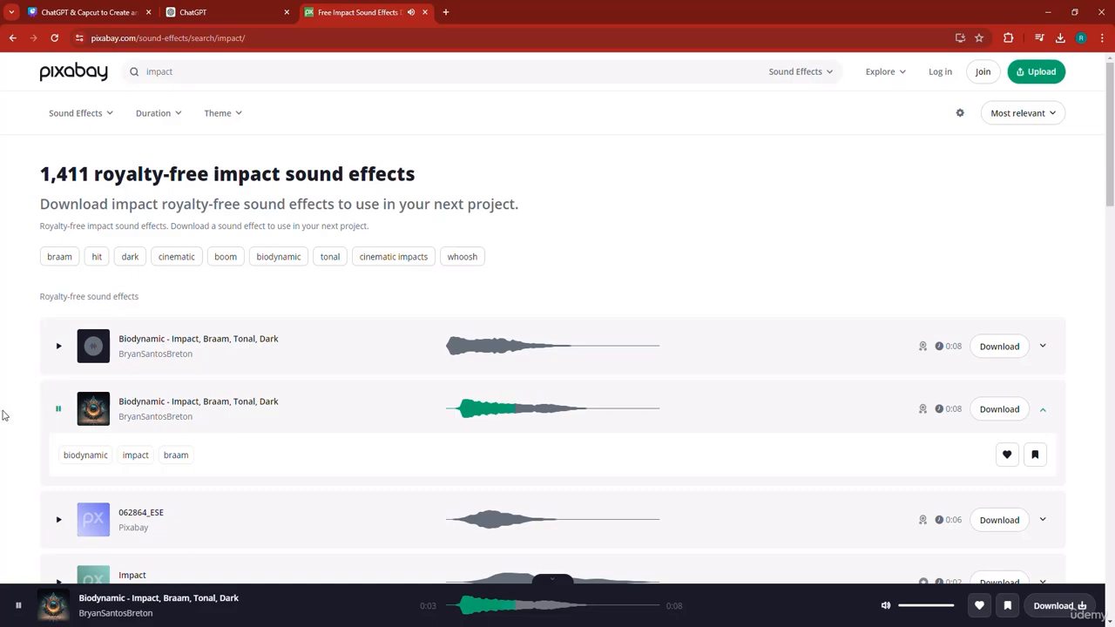
scroll(25, 393, "down", 2)
left_click(57, 462)
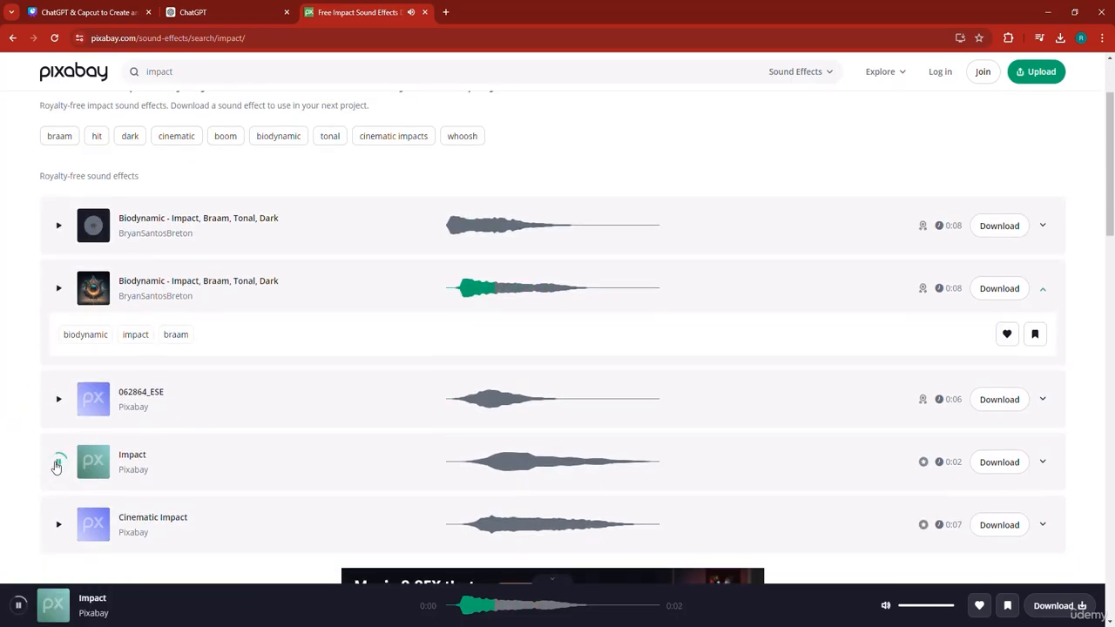
left_click(63, 528)
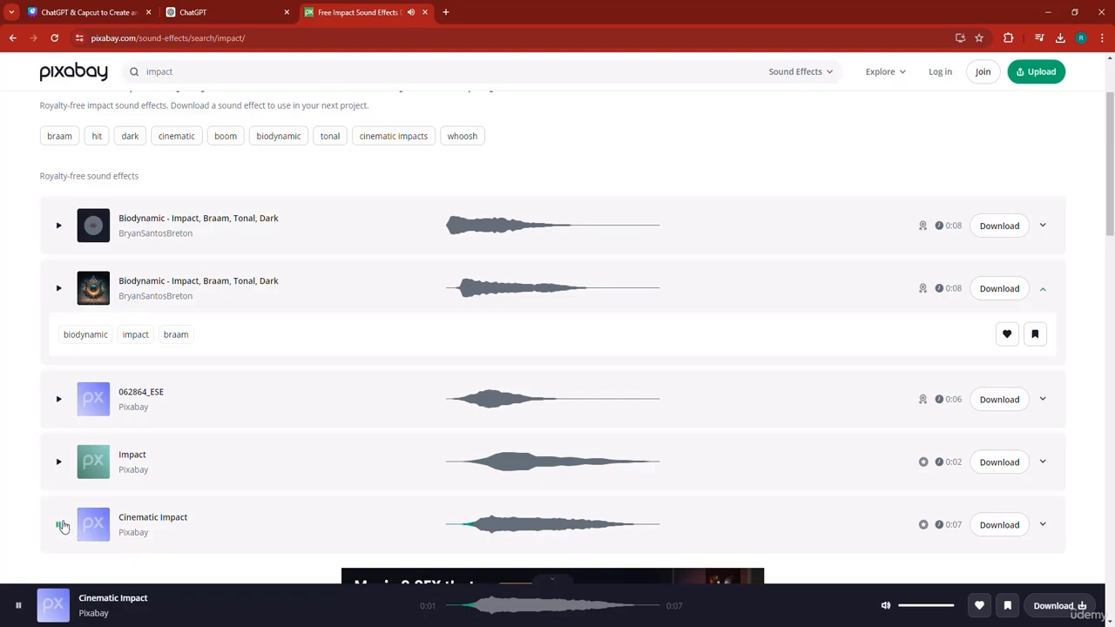
scroll(70, 505, "down", 4)
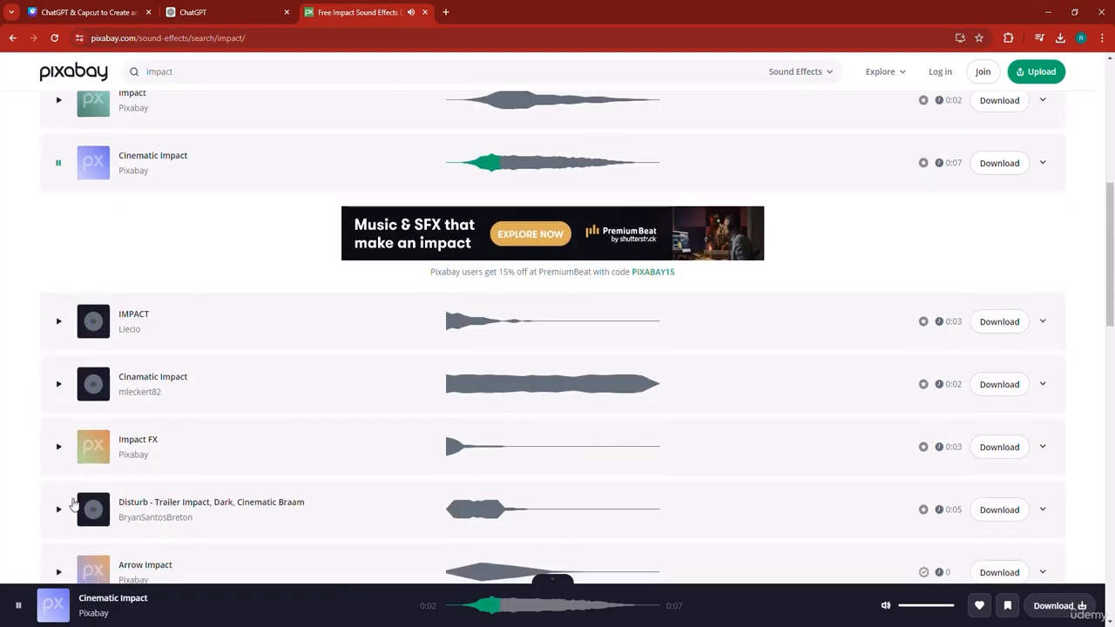
left_click(59, 385)
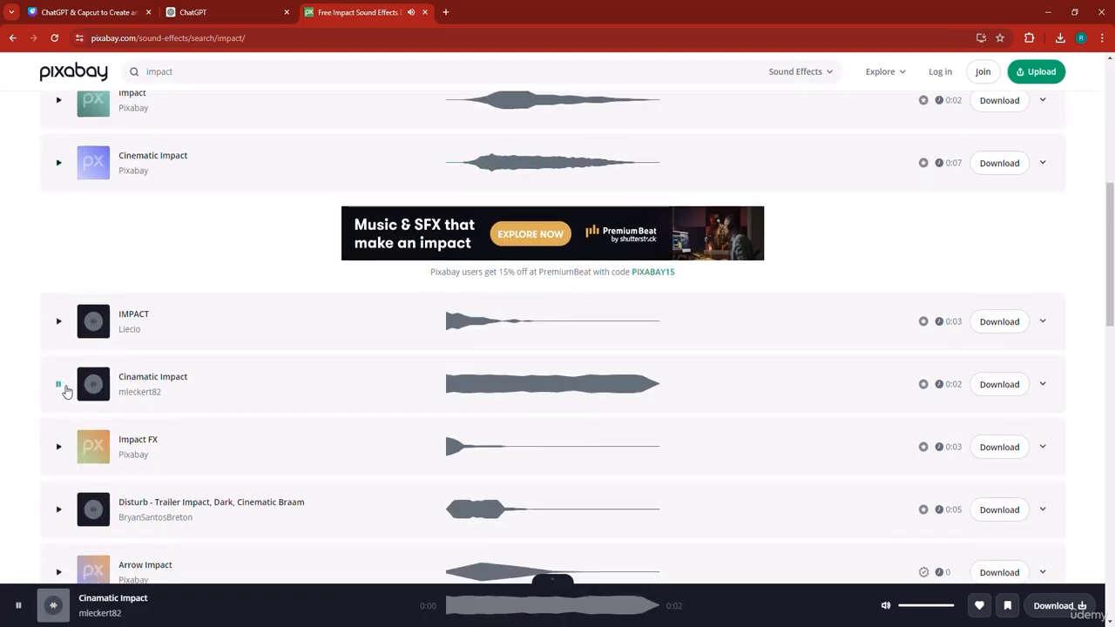
- Go back to Google, search for "optimistic music pixabay" and open Pixabay's Optimistic Music page
left_click(11, 38)
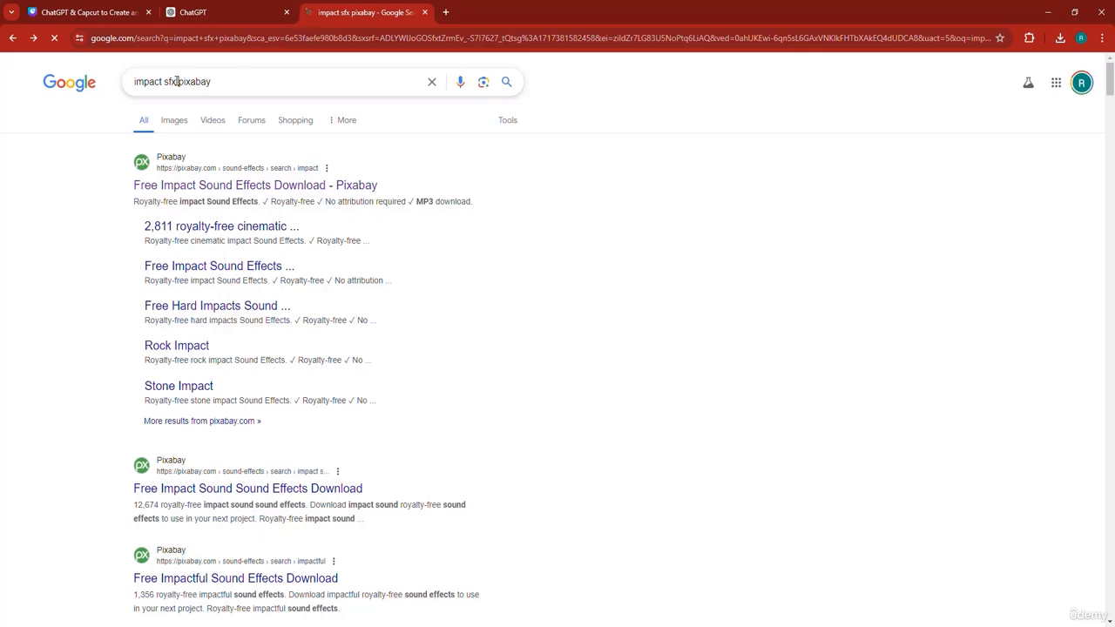
left_click_drag(177, 81, 130, 86)
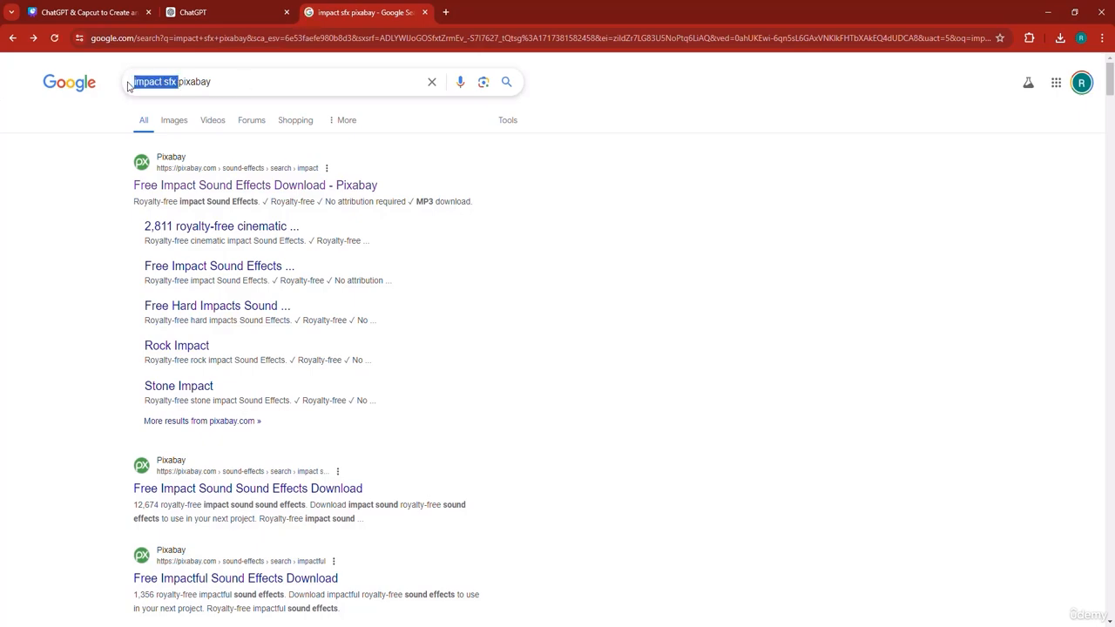
key("BackSpace")
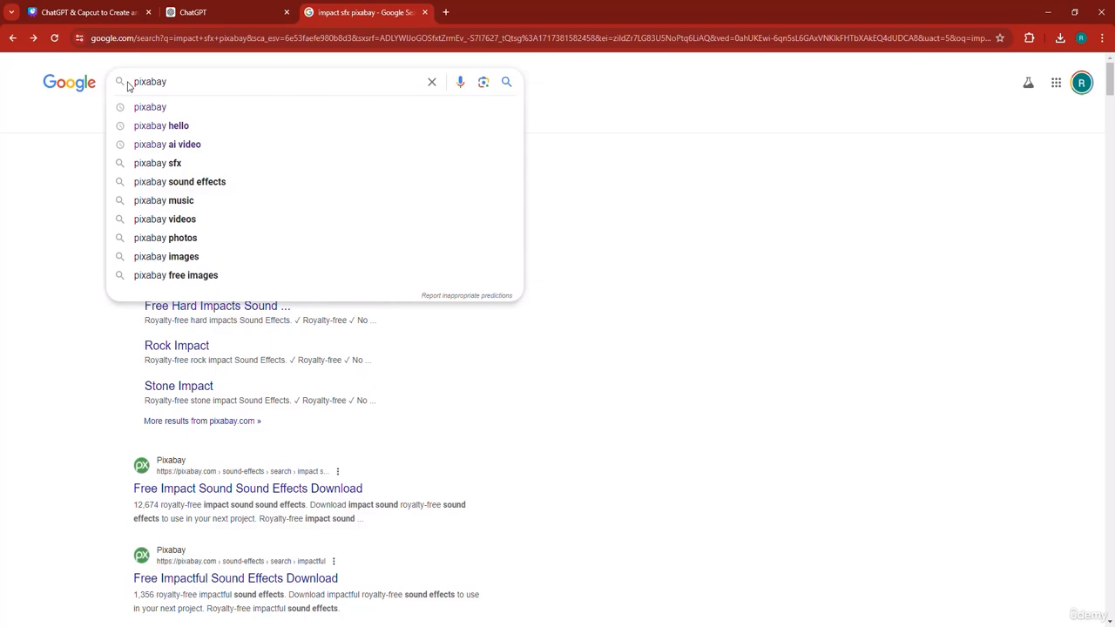
type("optimist")
type("ic music")
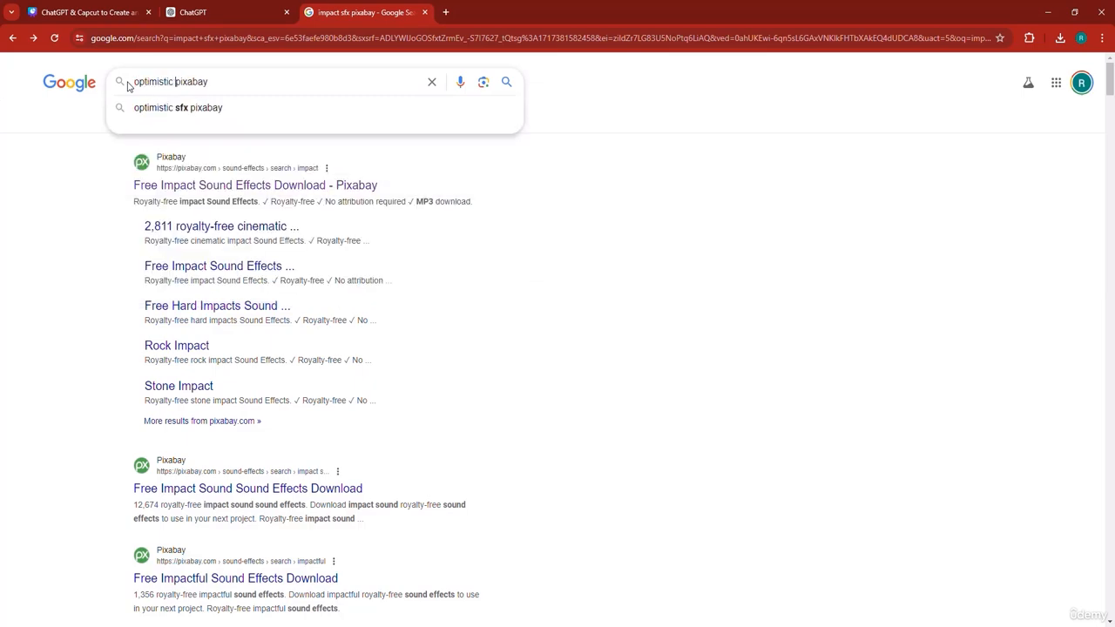
key("Return")
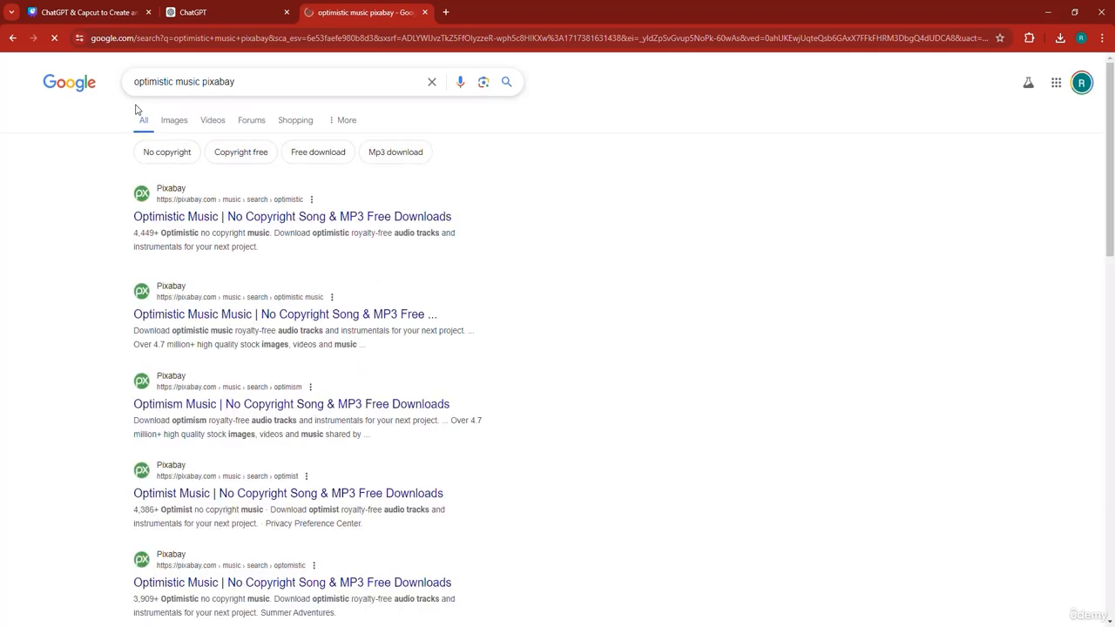
left_click(177, 216)
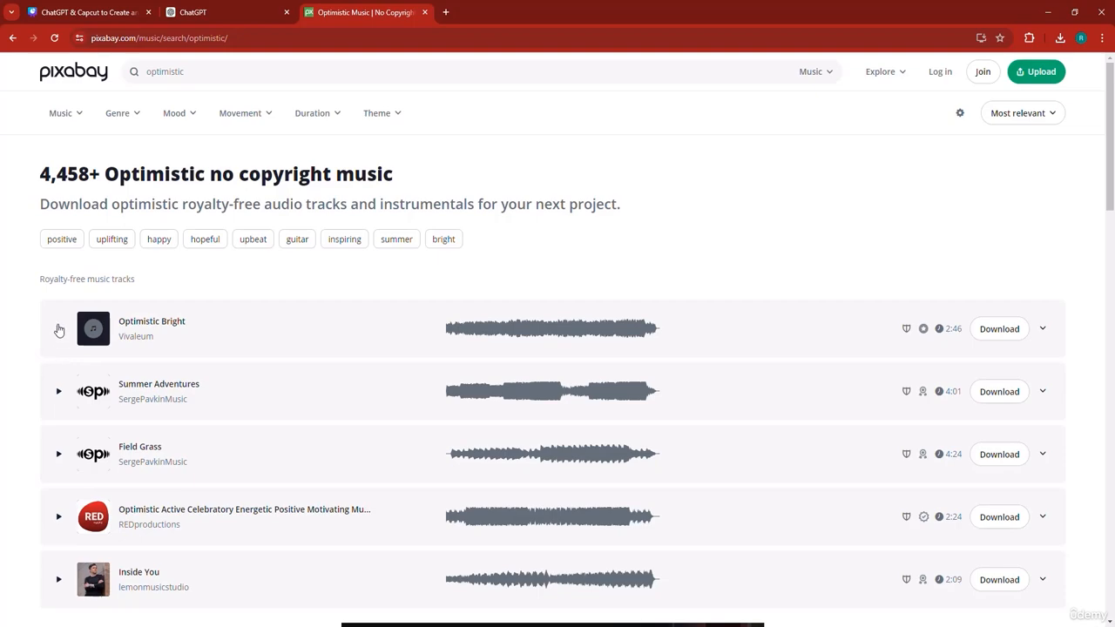
- Preview the "Optimistic Bright" track, stop it and return to the Google results
left_click(58, 329)
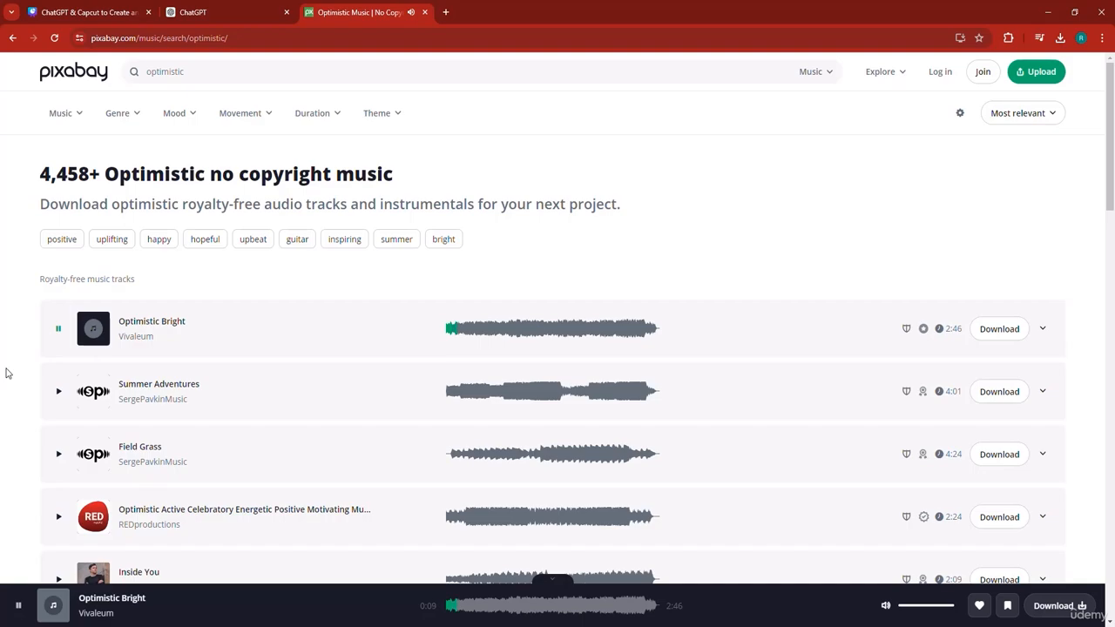
left_click(58, 328)
left_click(12, 38)
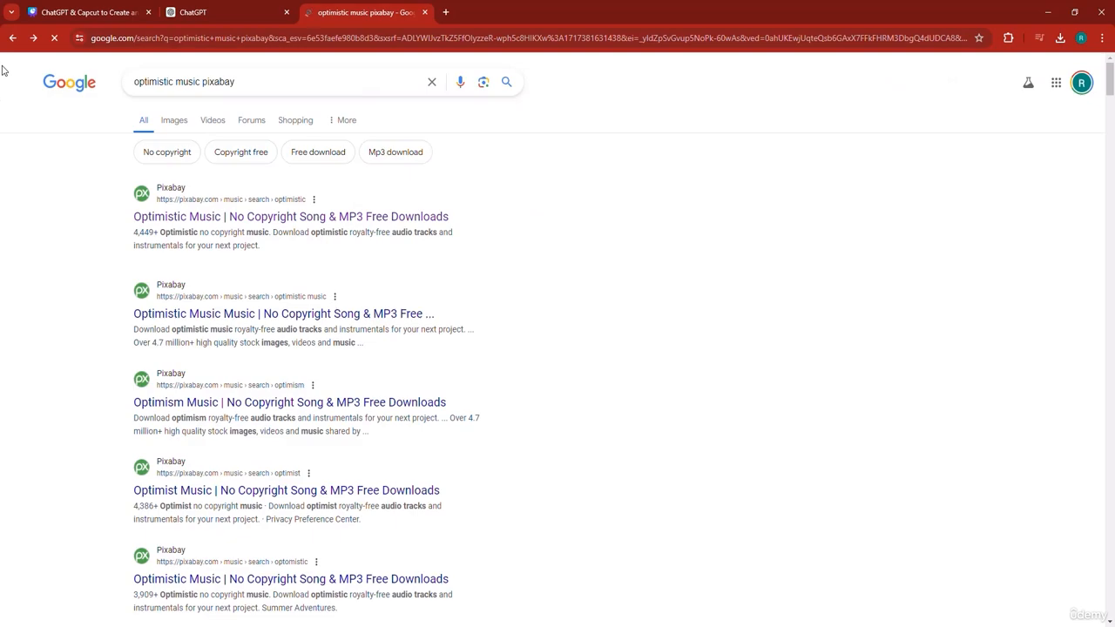